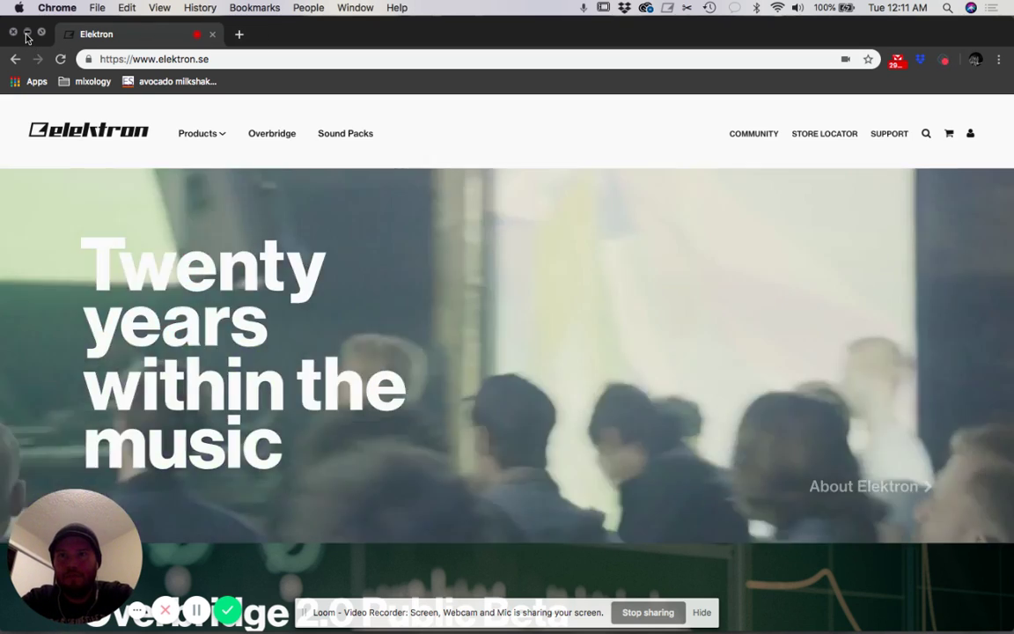
# Step: Minimize Chrome and bring up Overbridge Engine, showing the Analog Rytm MKII as idle
pyautogui.click(27, 33)
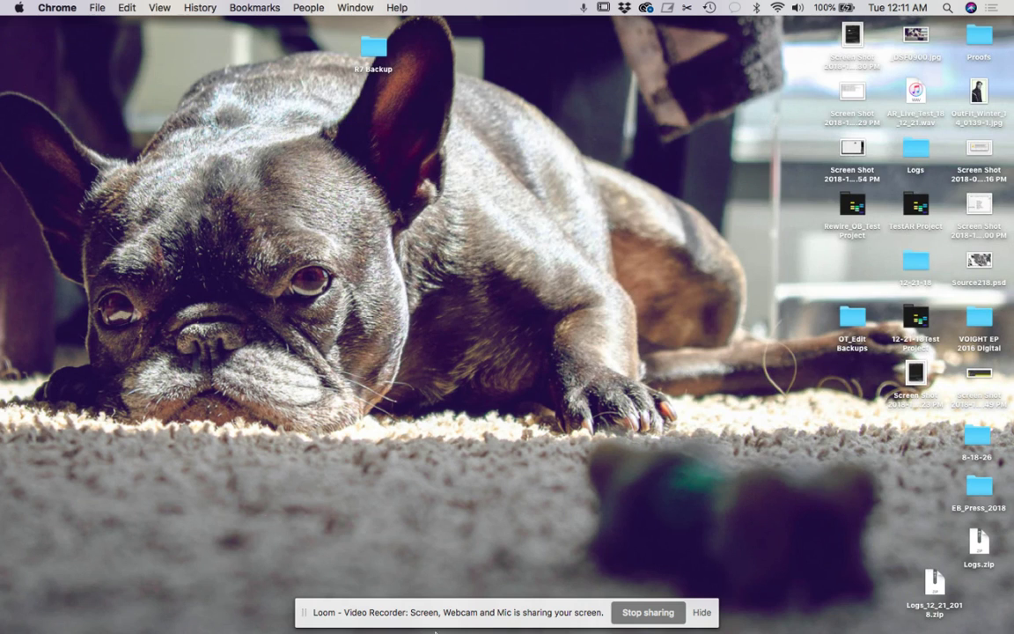
pyautogui.moveTo(430, 621)
pyautogui.click(665, 7)
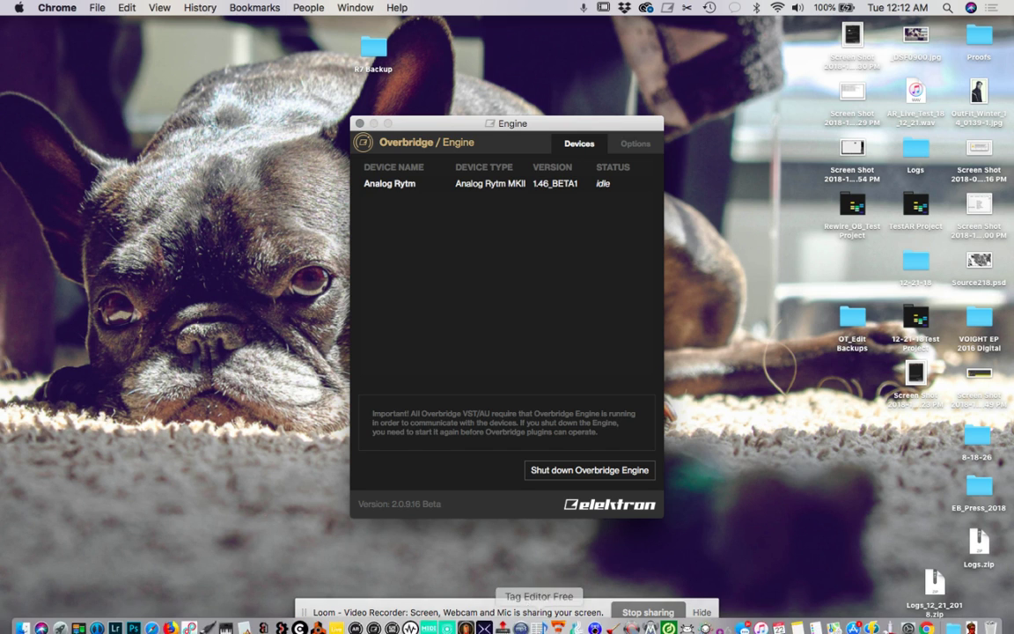
# Step: In Reason, drag Analog Rytm from Elektron Music Machines MAV AB into the rack
pyautogui.click(317, 627)
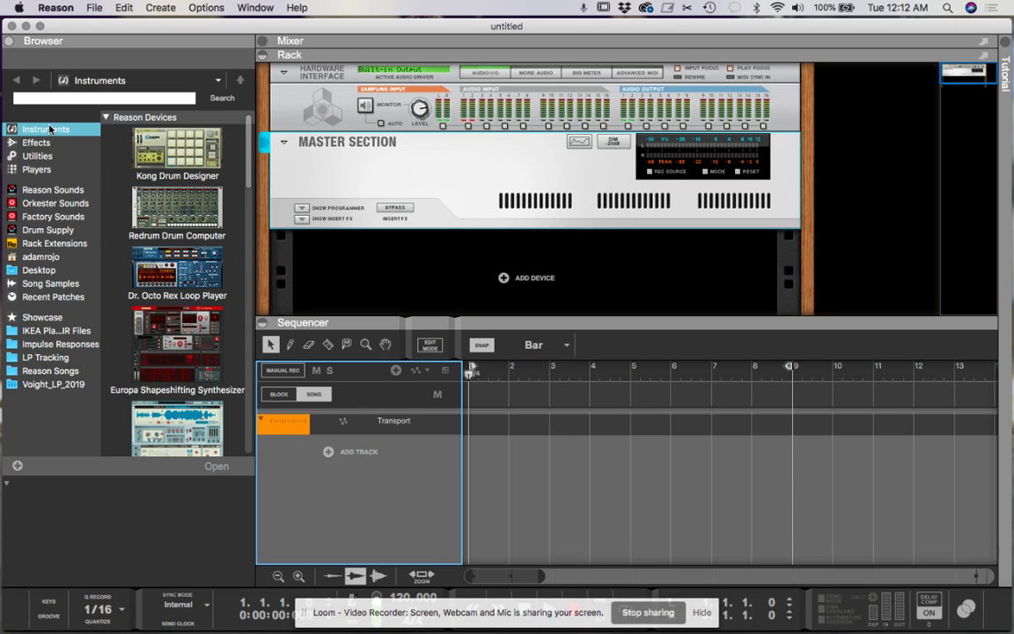
pyautogui.scroll(-3, 193, 204)
pyautogui.scroll(-15, 194, 204)
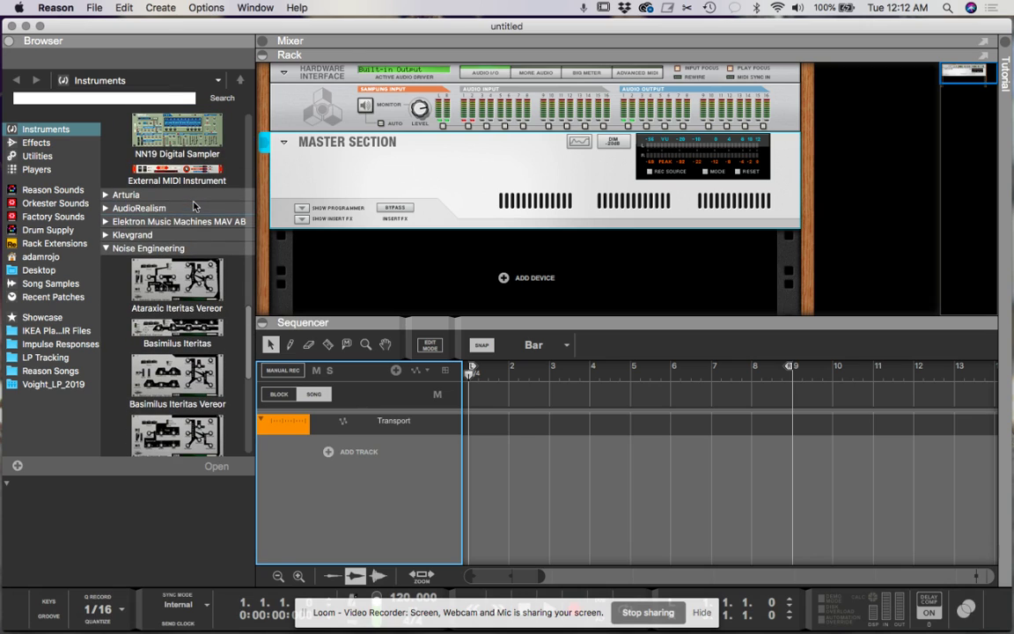
pyautogui.click(106, 222)
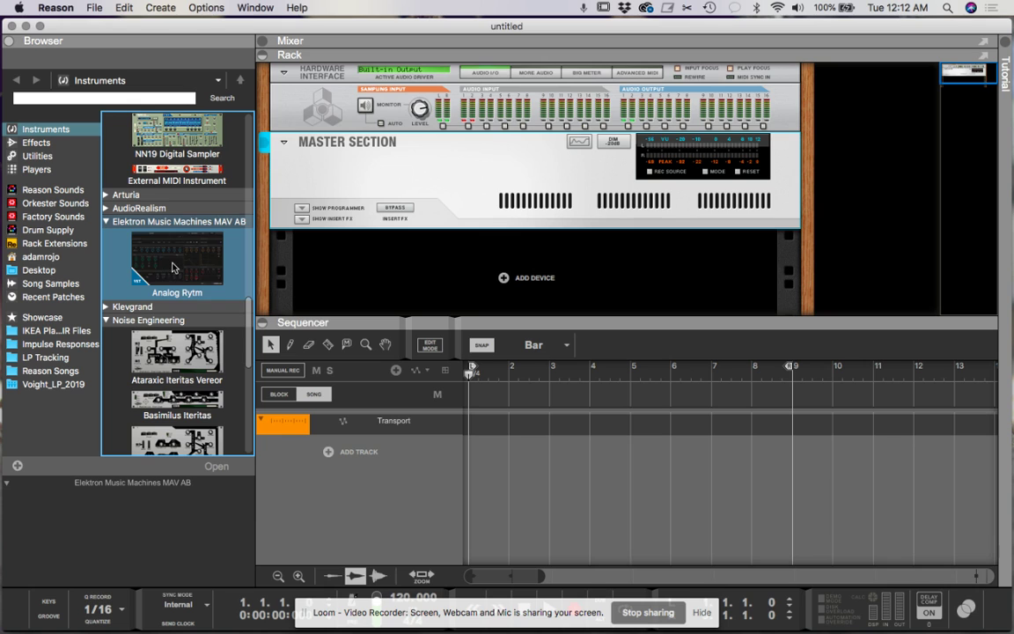
pyautogui.moveTo(155, 242)
pyautogui.mouseDown()
pyautogui.moveTo(398, 226)
pyautogui.moveTo(441, 253)
pyautogui.mouseUp()
# Step: Start and stop playback to audition the new Analog Rytm 1 device
pyautogui.press('space')
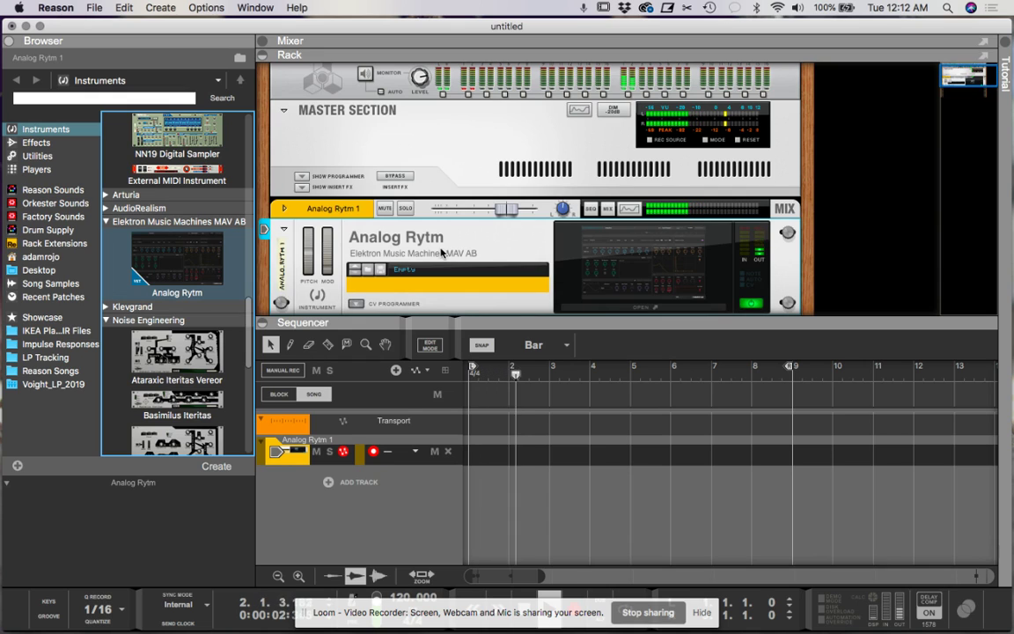
pyautogui.press('space')
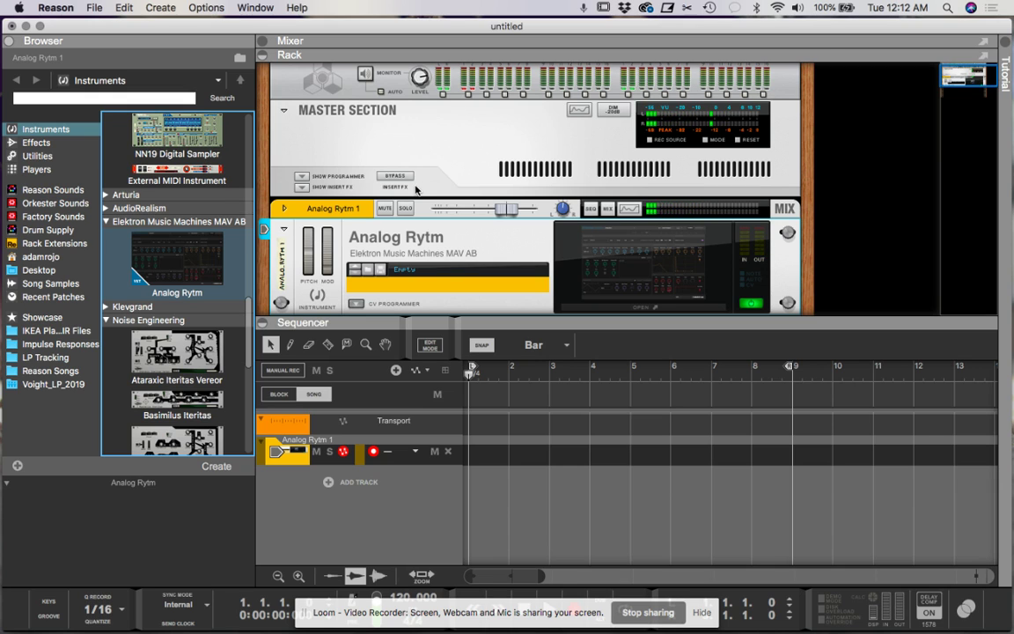
pyautogui.scroll(-3, 403, 176)
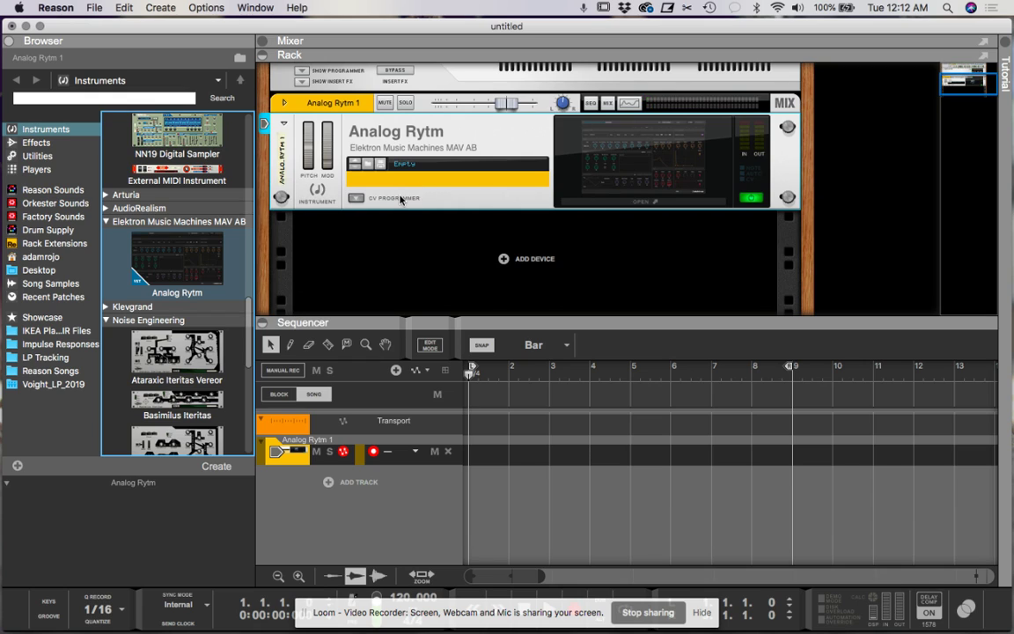
# Step: Hide the device browser so the rack and sequencer fill the window
pyautogui.press('F3')
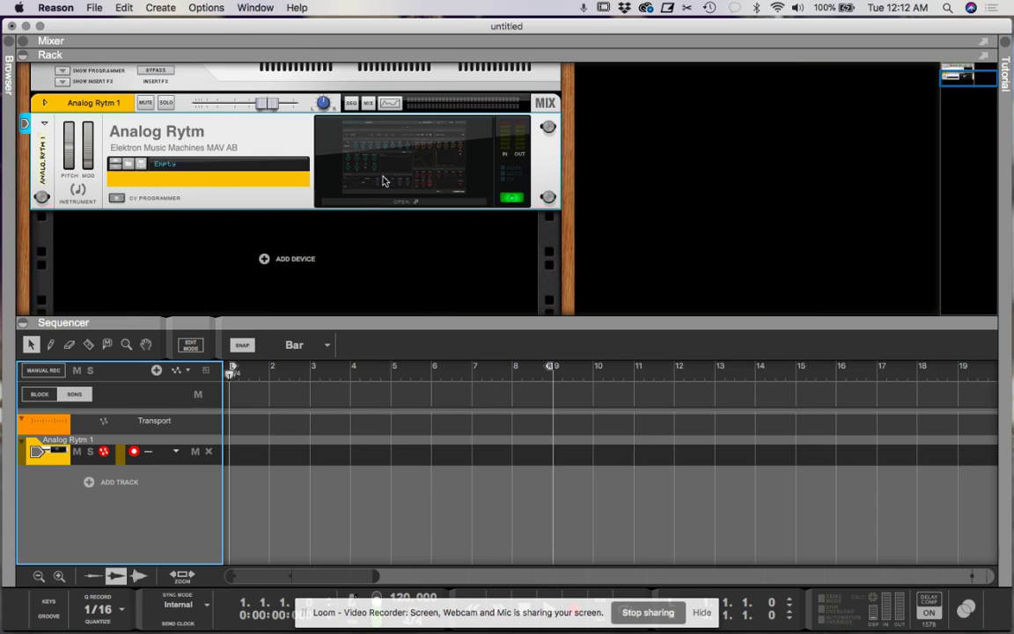
pyautogui.scroll(2, 385, 176)
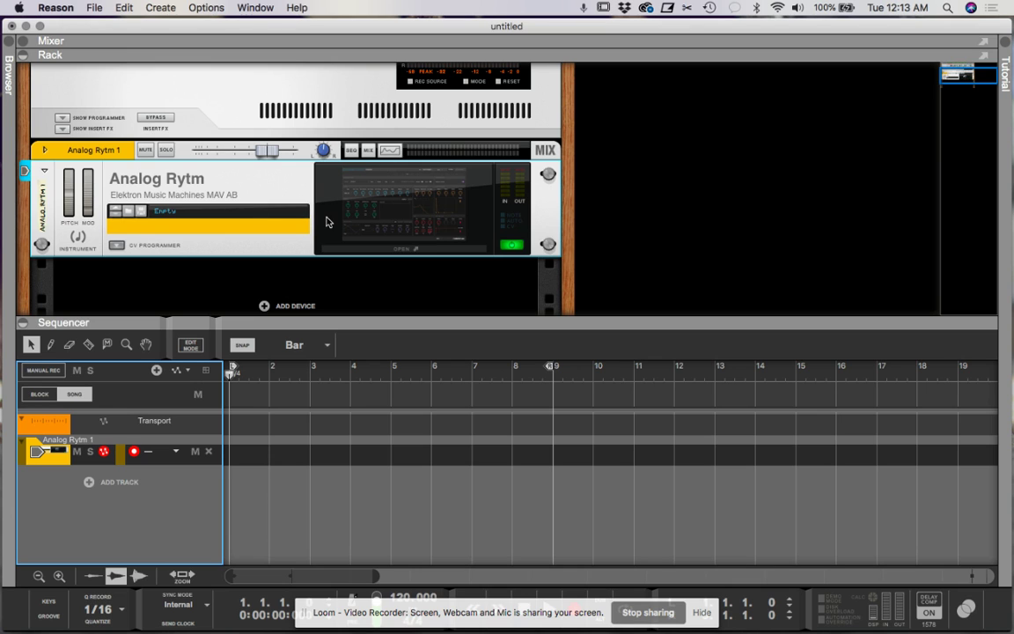
pyautogui.scroll(-3, 328, 220)
# Step: Start, stop and restart playback to audition the Analog Rytm
pyautogui.press('space')
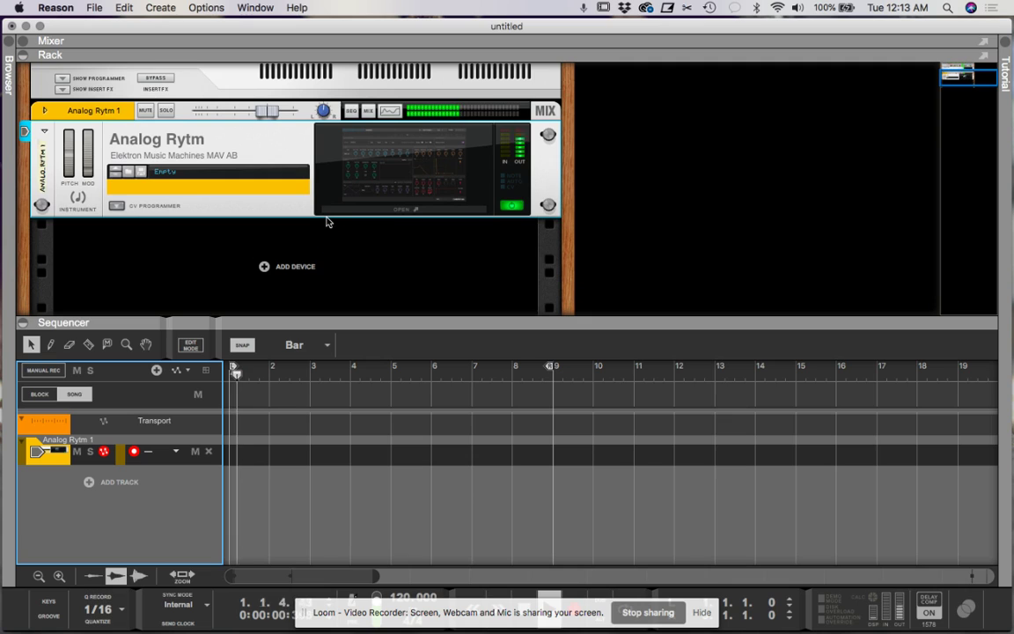
pyautogui.press('space')
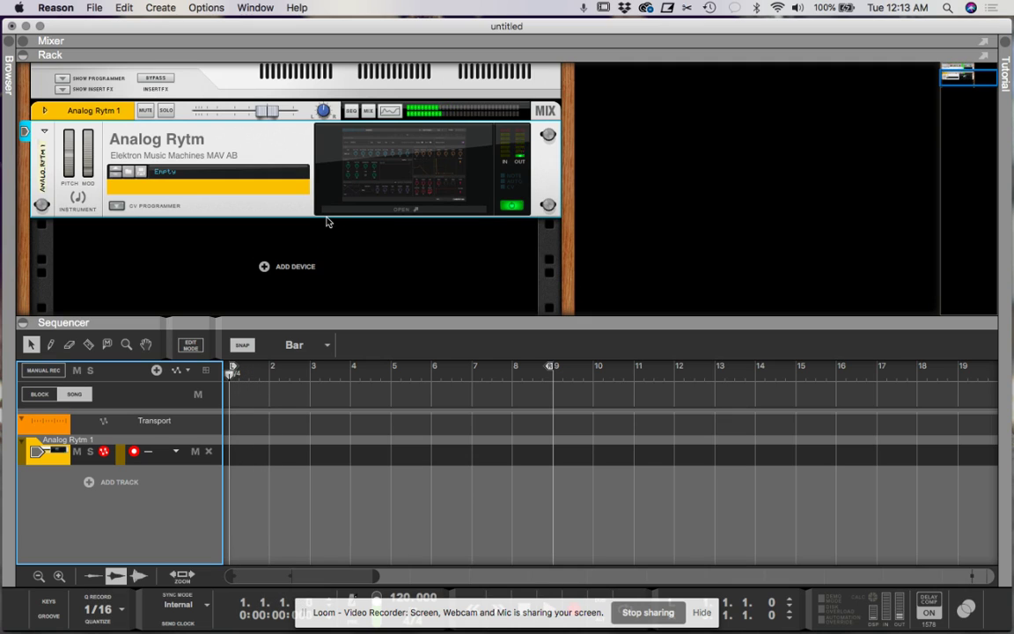
pyautogui.press('space')
pyautogui.press('space')
pyautogui.scroll(-3, 326, 222)
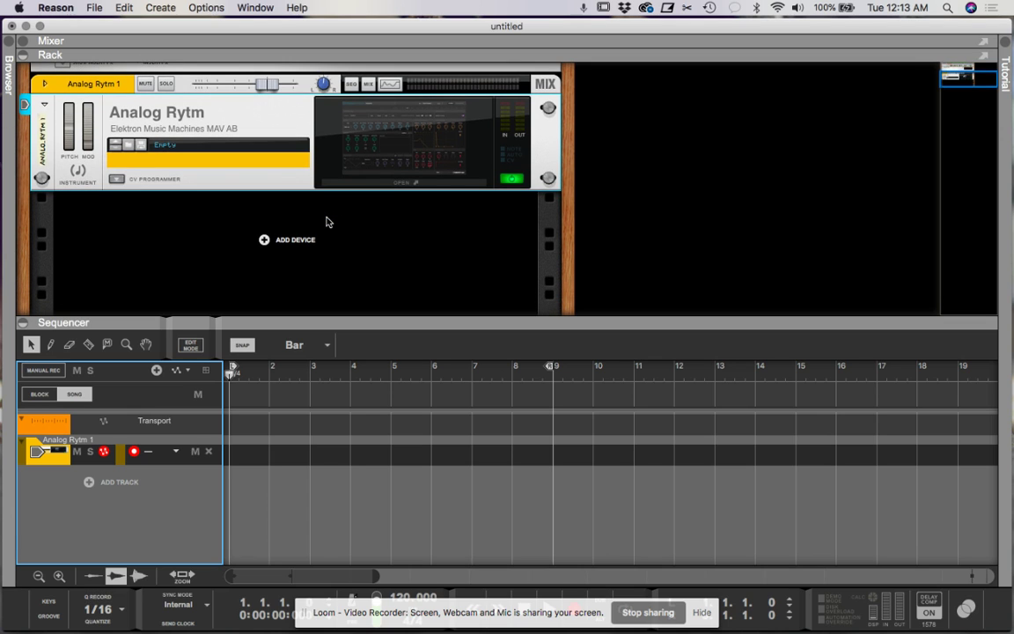
pyautogui.scroll(5, 325, 221)
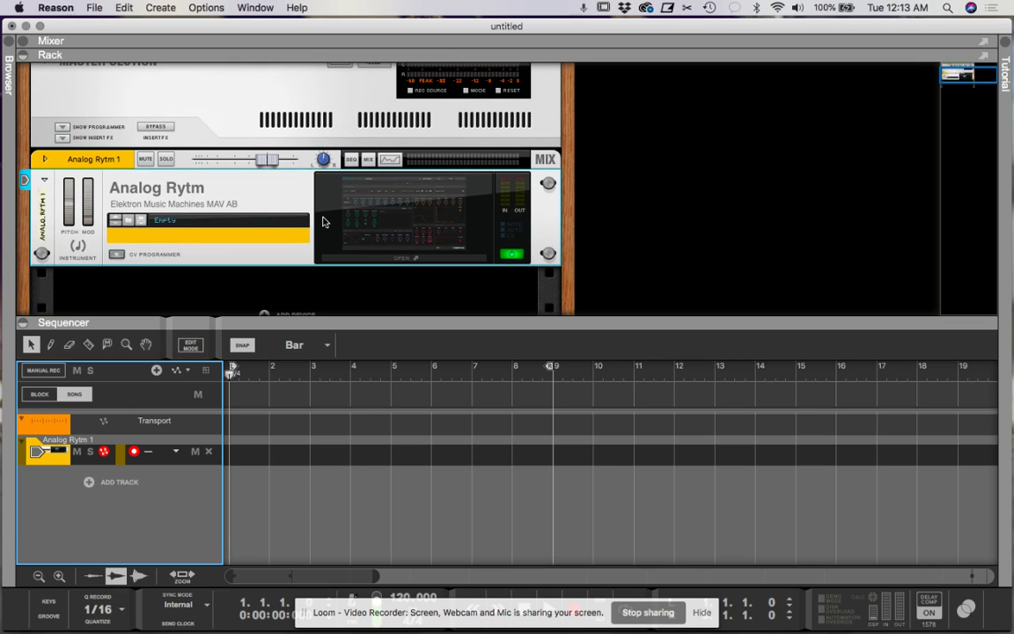
# Step: Check the rear cabling, unfold the Analog Rytm 1 mix channel, then record briefly and stop
pyautogui.press('Tab')
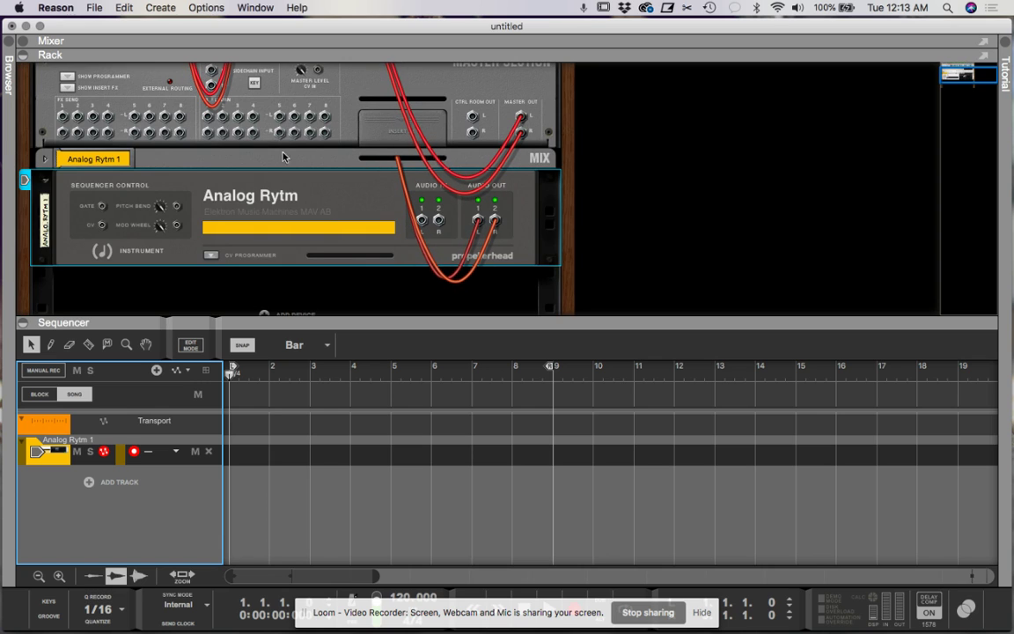
pyautogui.click(40, 158)
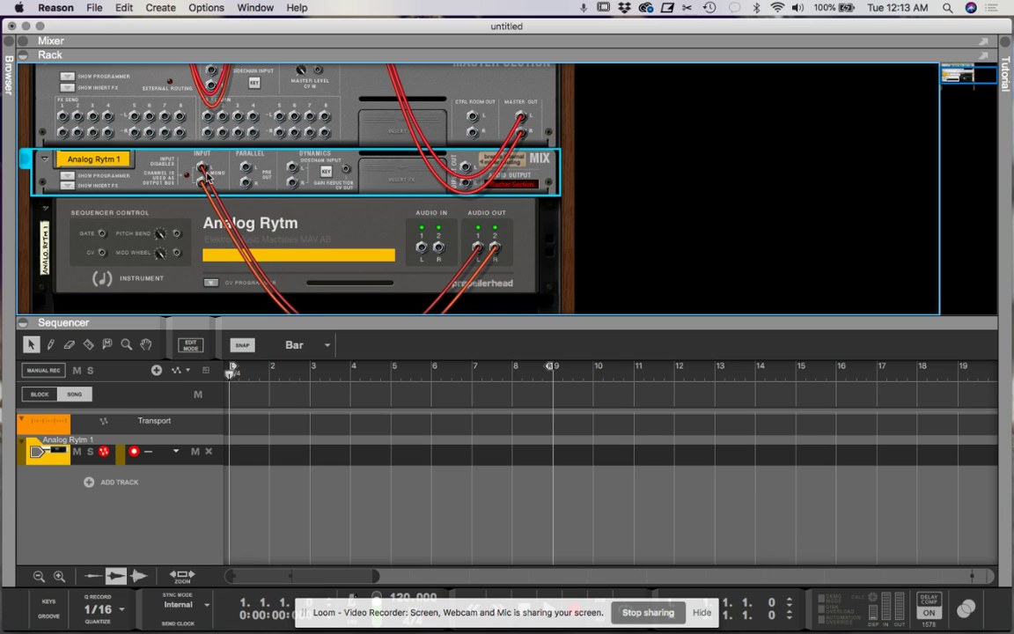
pyautogui.press('Tab')
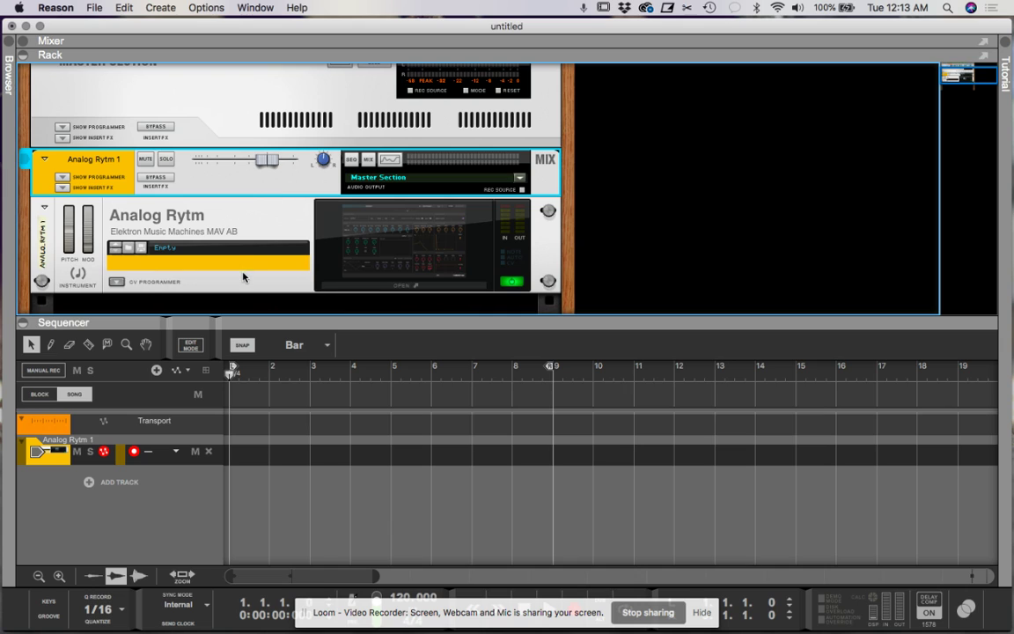
pyautogui.press('super+Return')
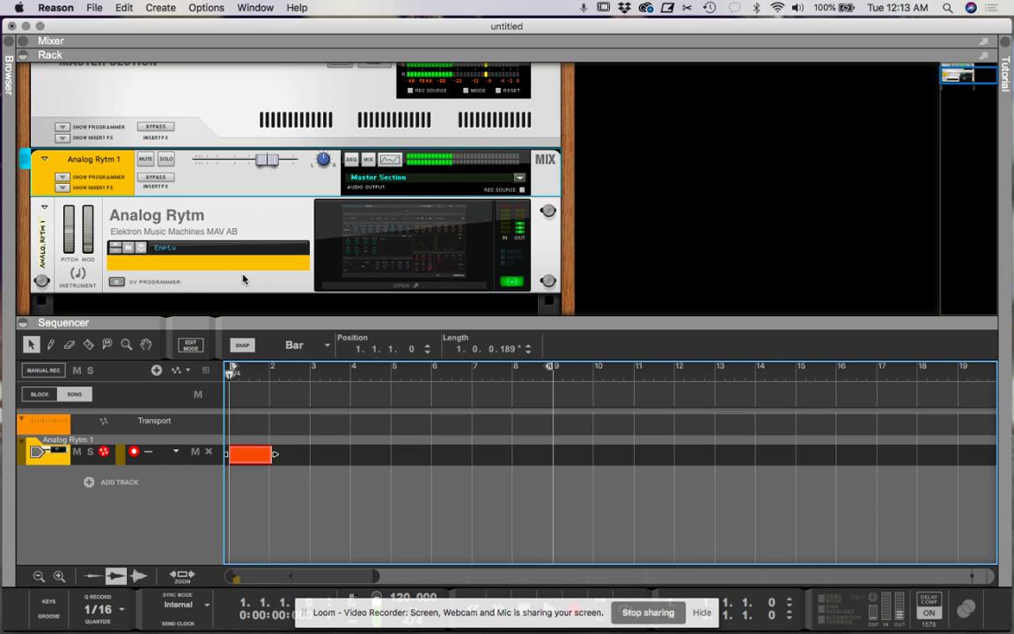
pyautogui.press('space')
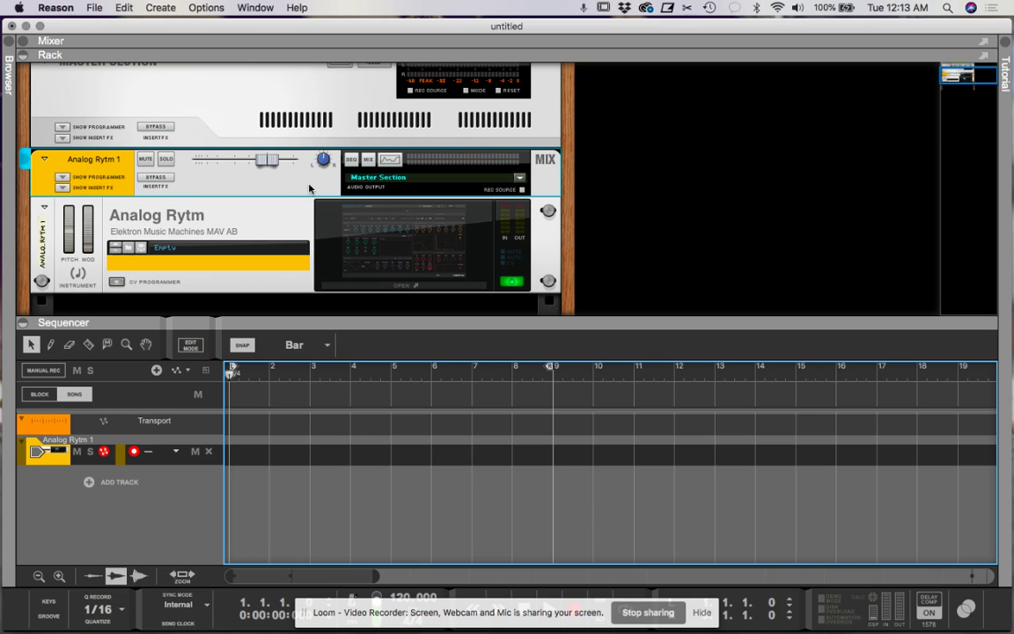
# Step: Turn on Rec Source for the Analog Rytm 1 mix channel
pyautogui.scroll(-2, 309, 188)
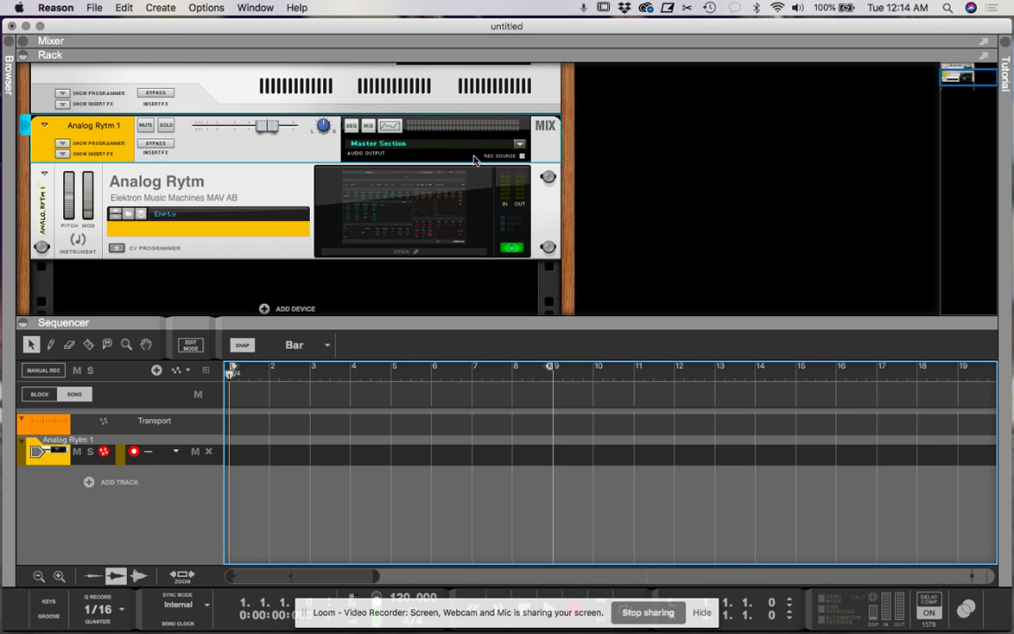
pyautogui.click(522, 156)
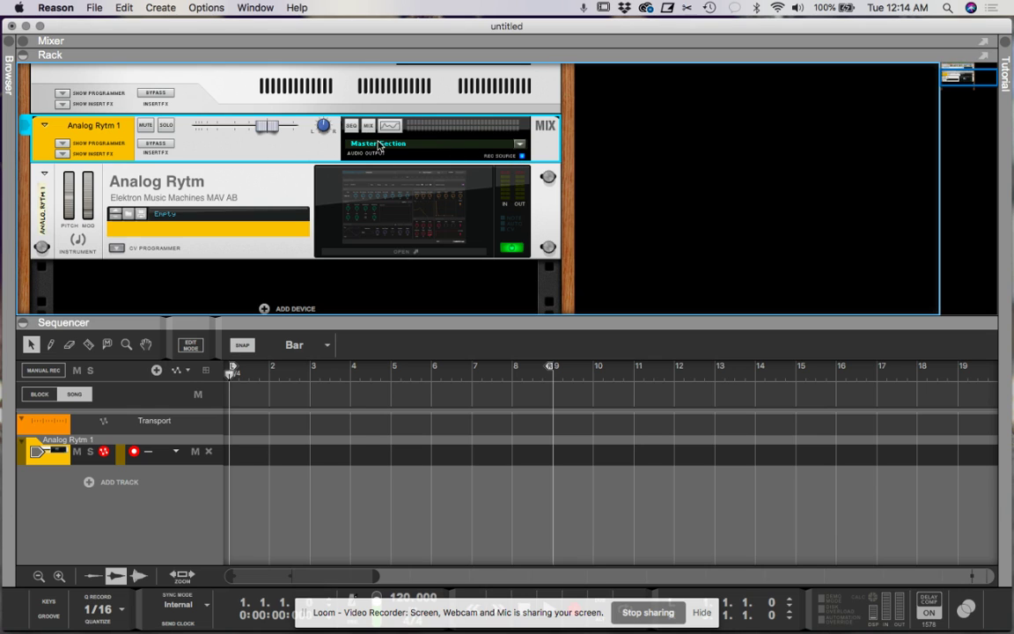
pyautogui.scroll(-2, 374, 150)
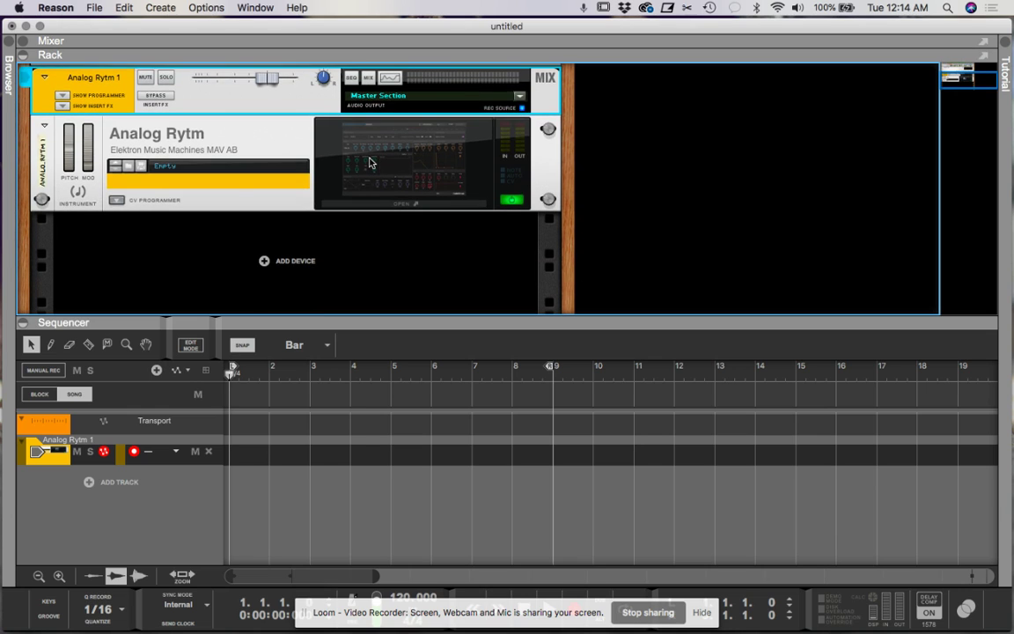
pyautogui.scroll(1, 370, 161)
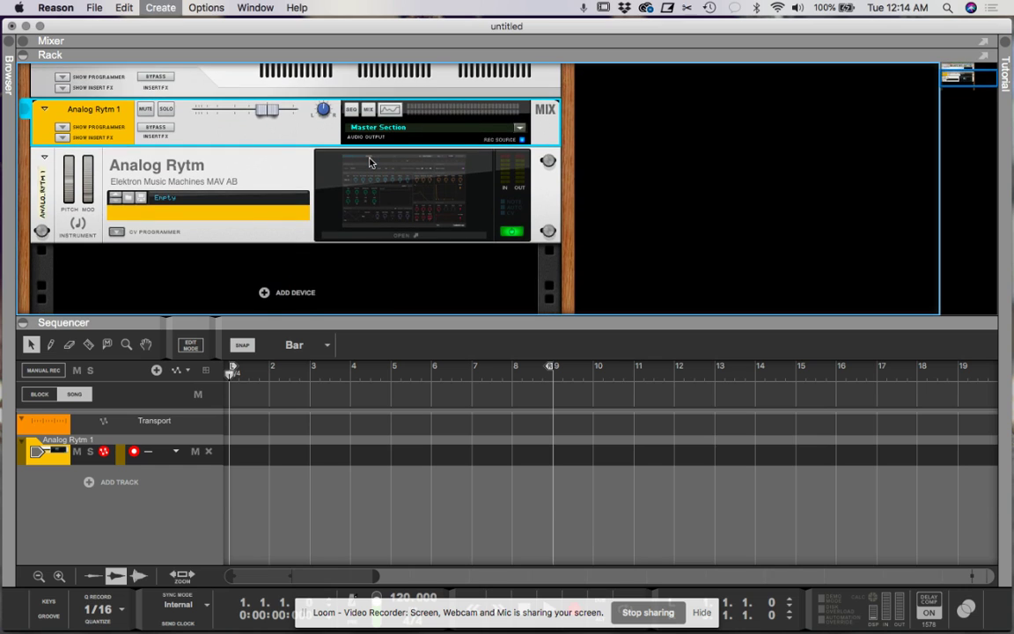
pyautogui.press('super+t')
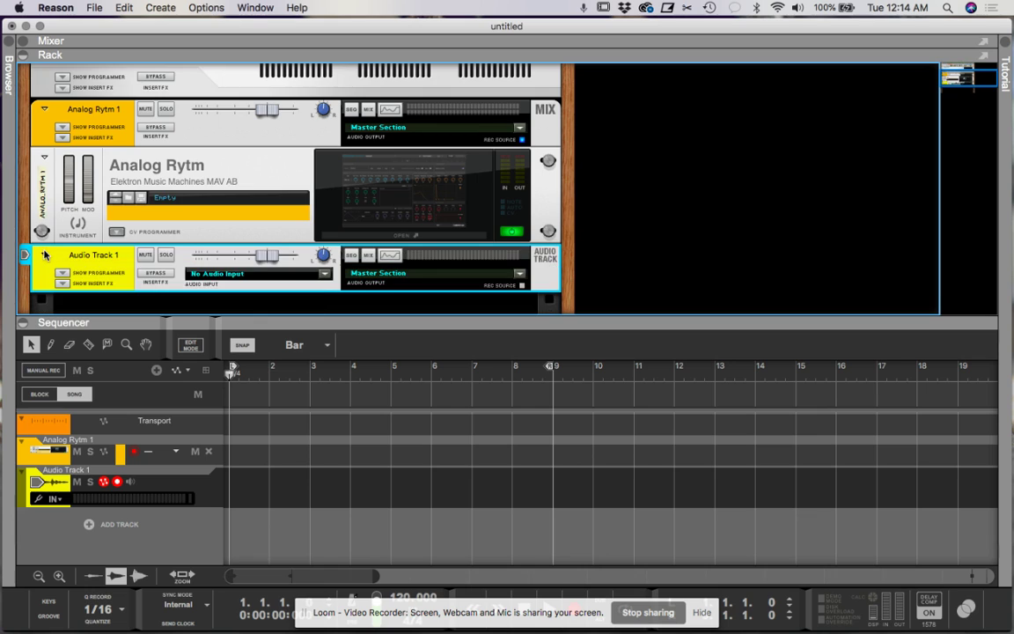
pyautogui.scroll(-1, 44, 255)
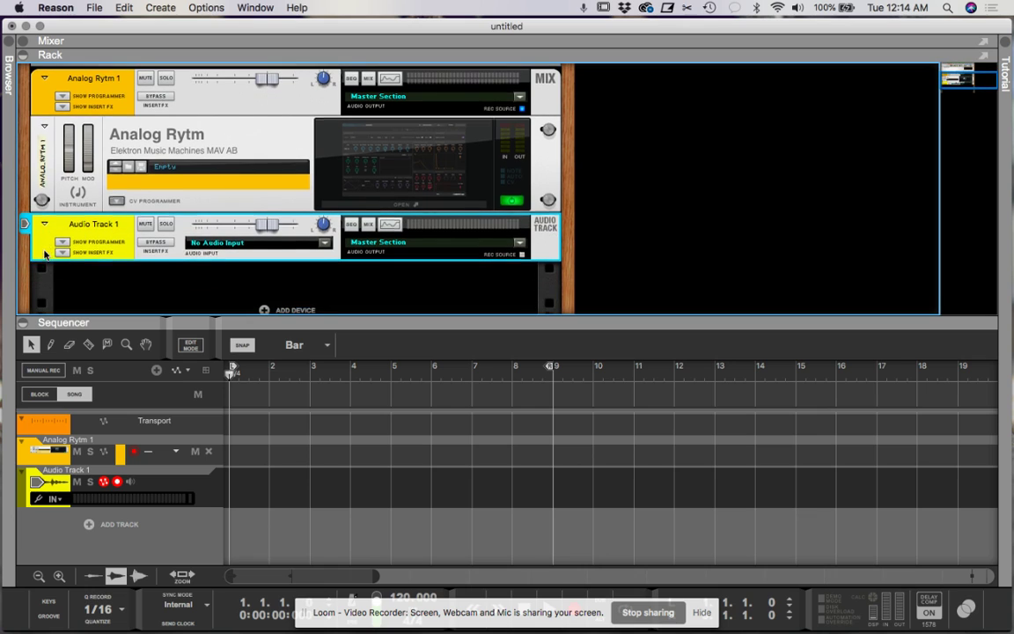
pyautogui.click(209, 243)
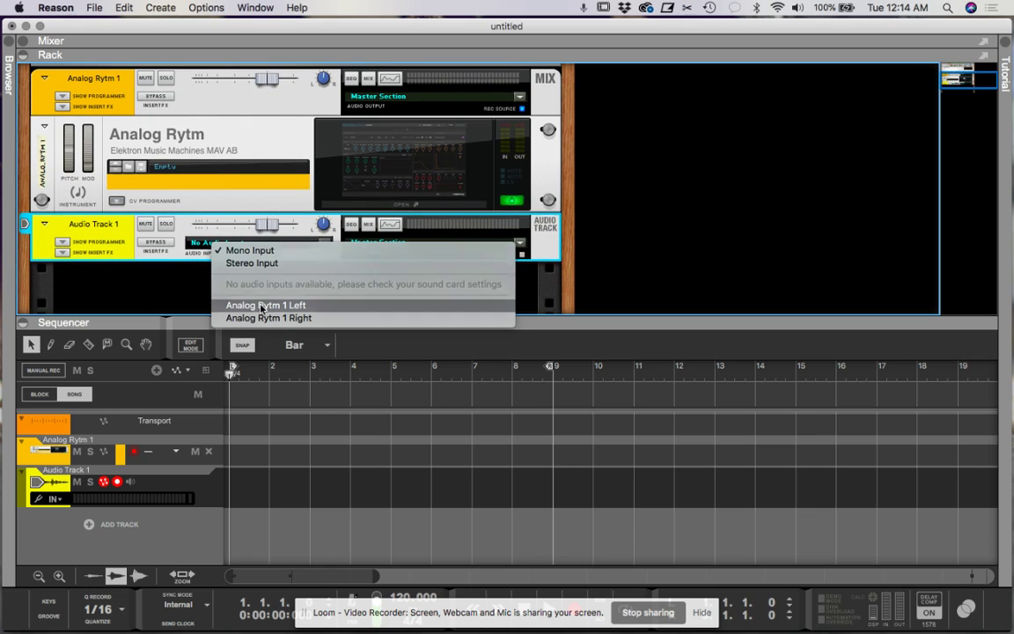
pyautogui.click(257, 304)
pyautogui.click(193, 236)
pyautogui.click(196, 203)
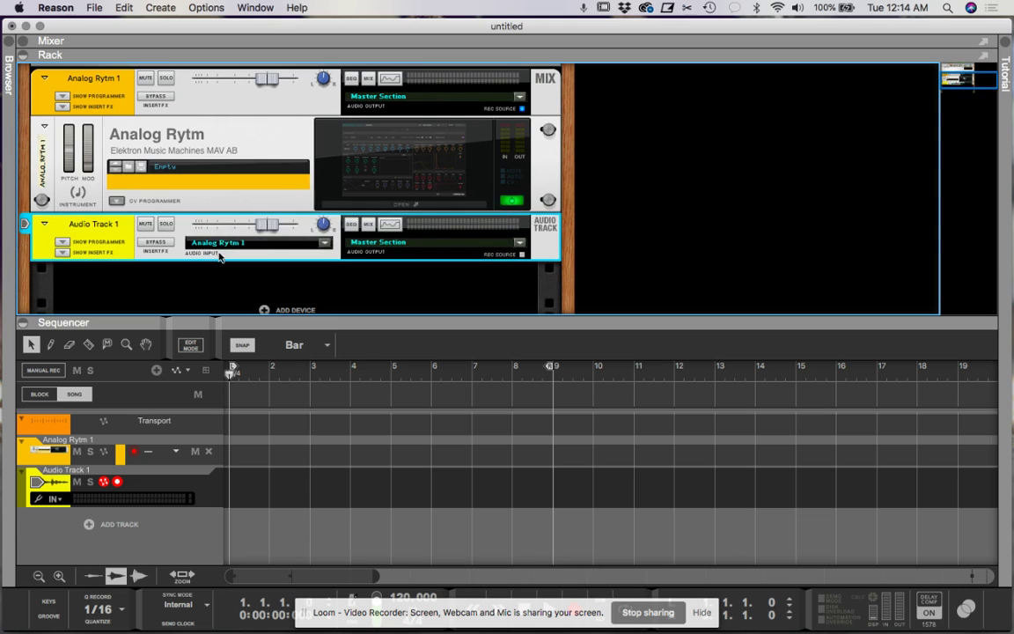
pyautogui.click(201, 239)
pyautogui.click(206, 226)
pyautogui.press('super+Return')
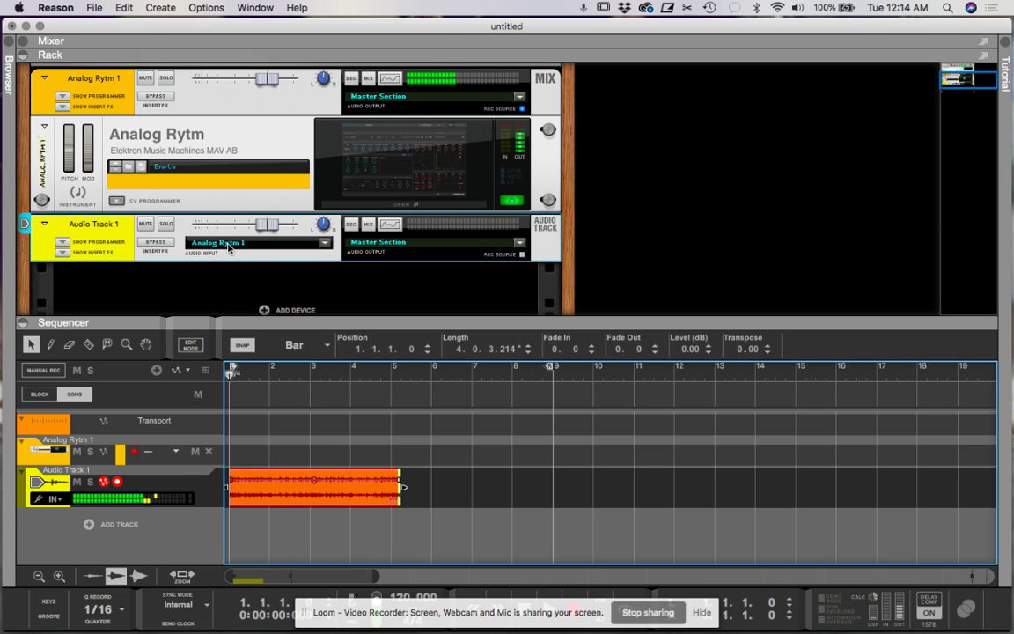
pyautogui.press('space')
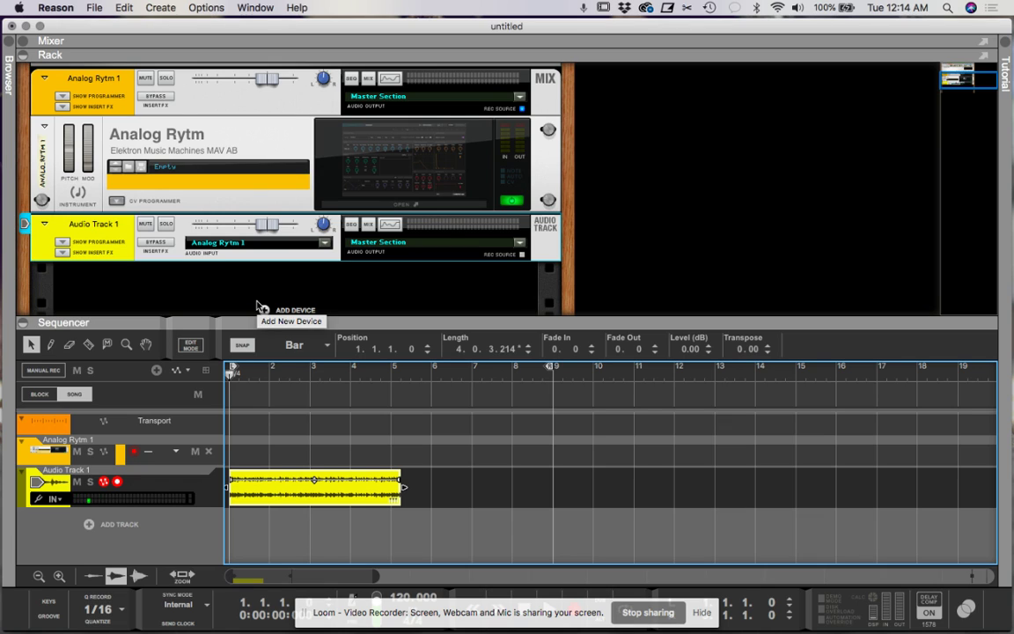
pyautogui.click(116, 230)
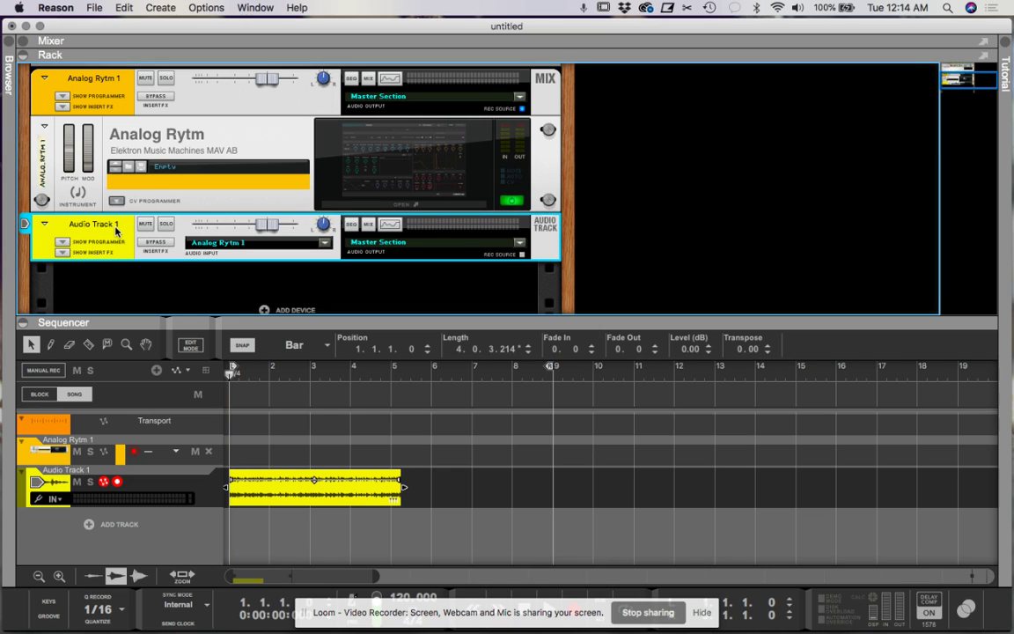
pyautogui.press('Delete')
pyautogui.press('Return')
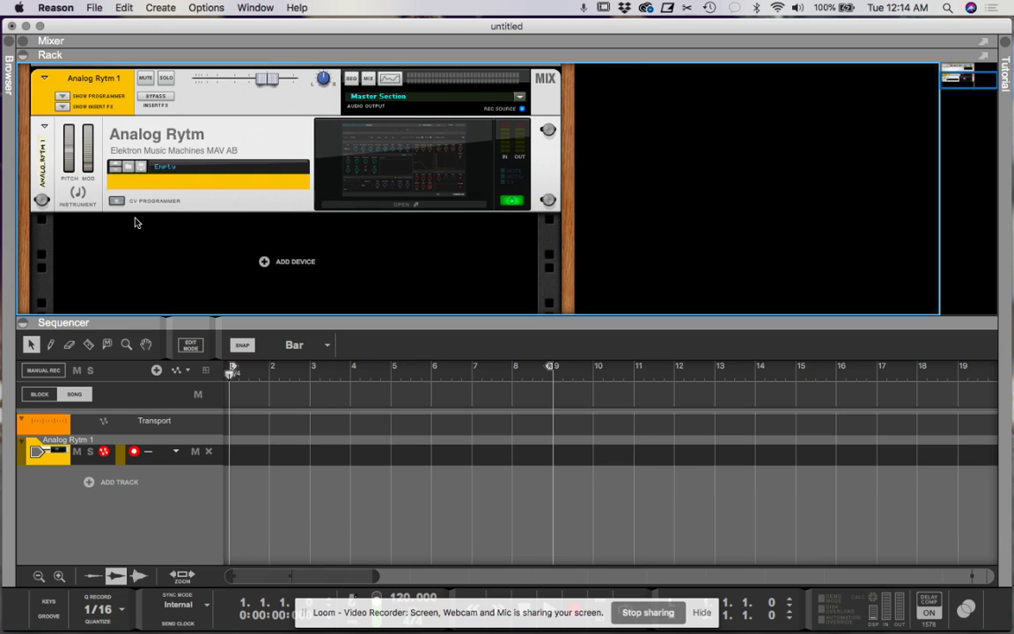
# Step: Flip the rack and scroll to the Analog Rytm's Optional Audio Out jacks 3–16
pyautogui.press('Tab')
pyautogui.click(210, 206)
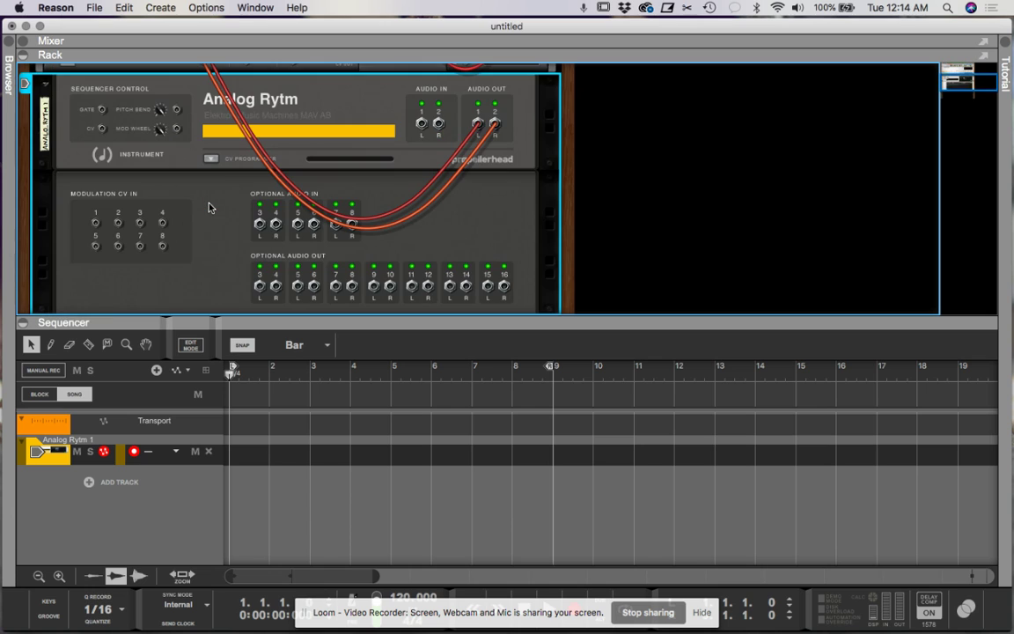
pyautogui.scroll(-3, 229, 203)
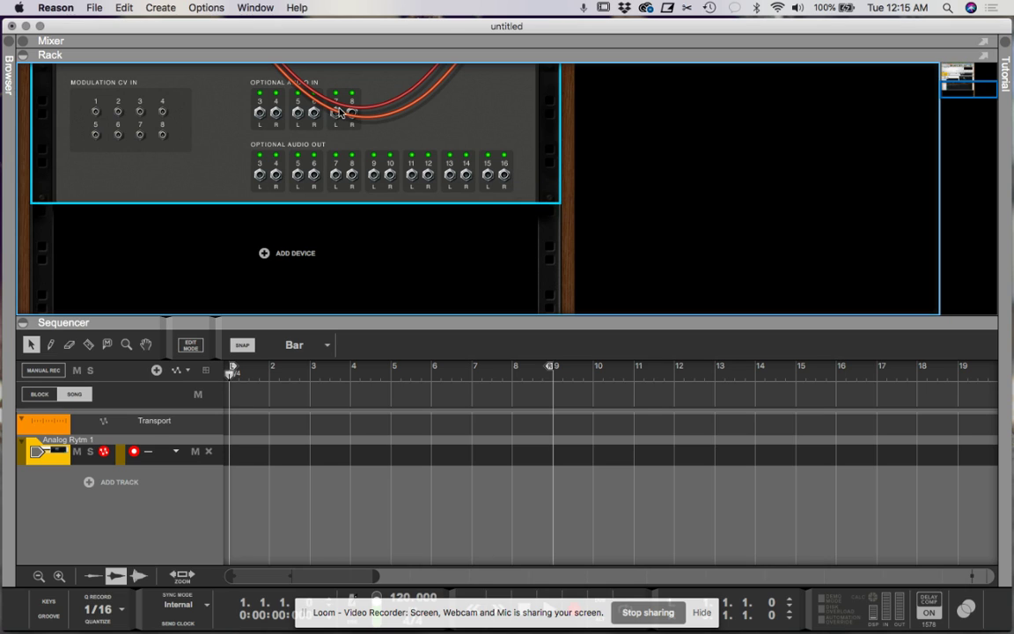
pyautogui.scroll(3, 339, 113)
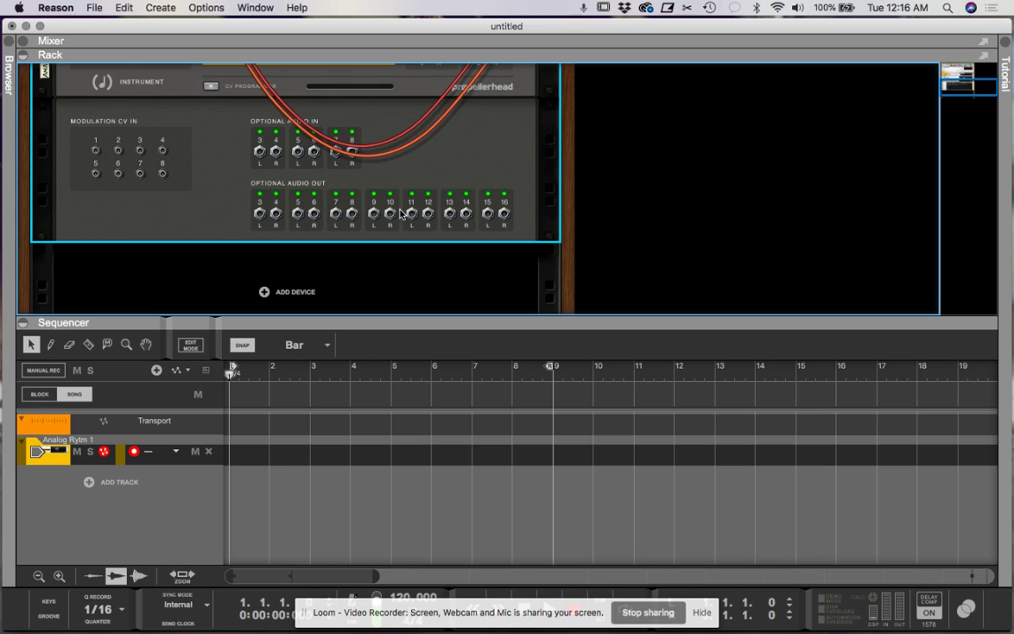
pyautogui.scroll(-1, 400, 214)
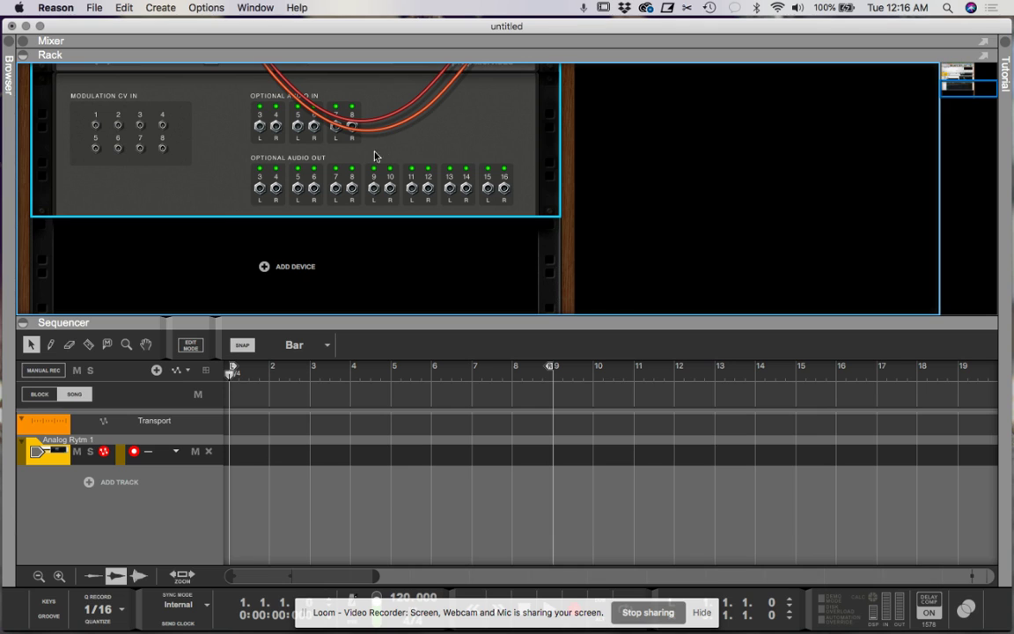
# Step: Route Analog Rytm outputs 3/4, 5/6, 7/8 and 9/10 to new mix channels
pyautogui.rightClick(258, 189)
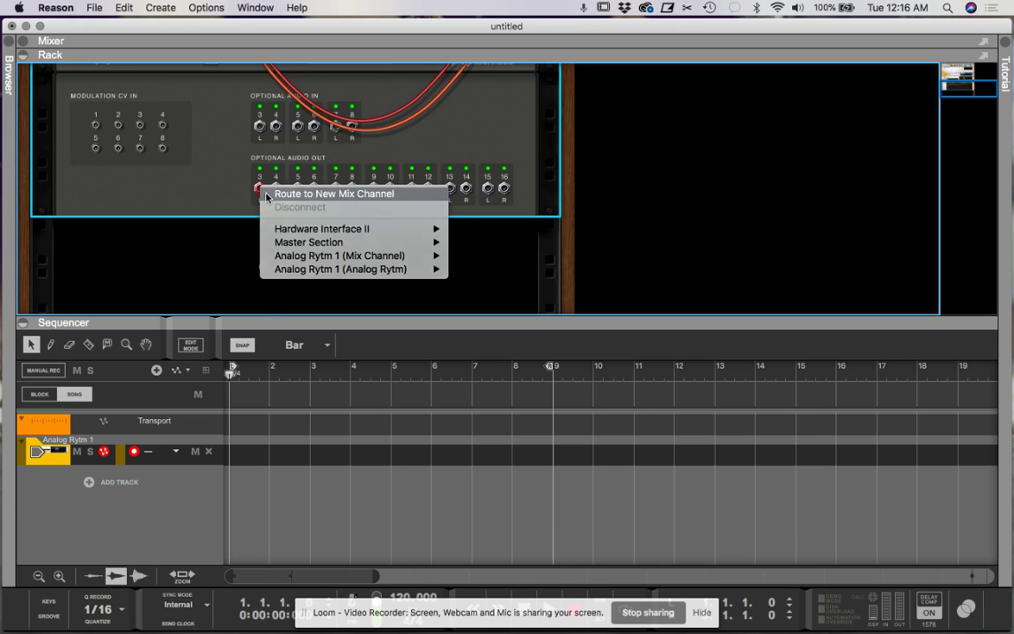
pyautogui.click(267, 196)
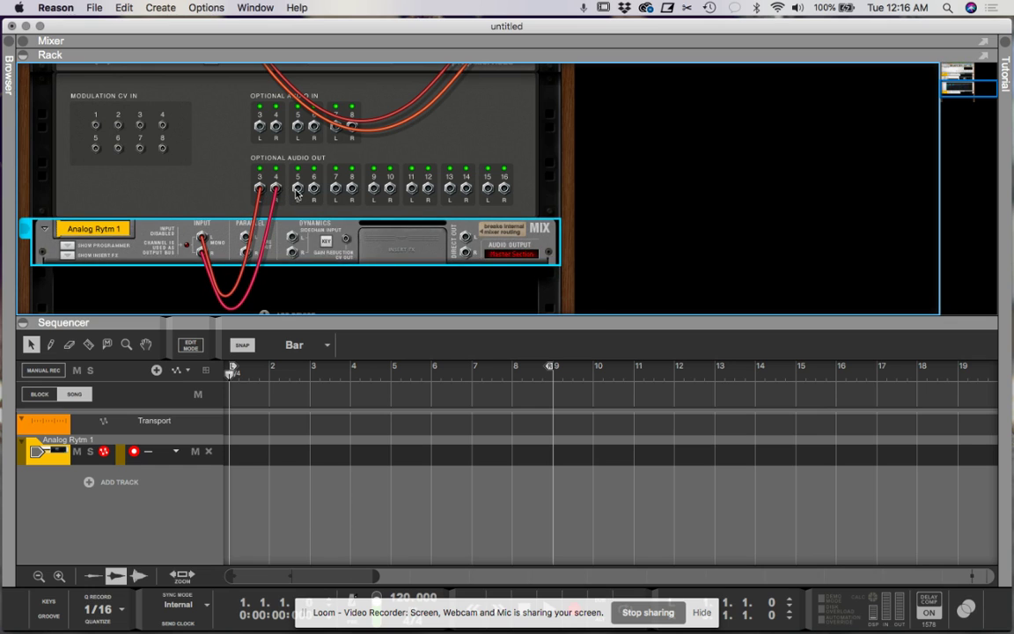
pyautogui.rightClick(298, 188)
pyautogui.click(310, 197)
pyautogui.rightClick(333, 188)
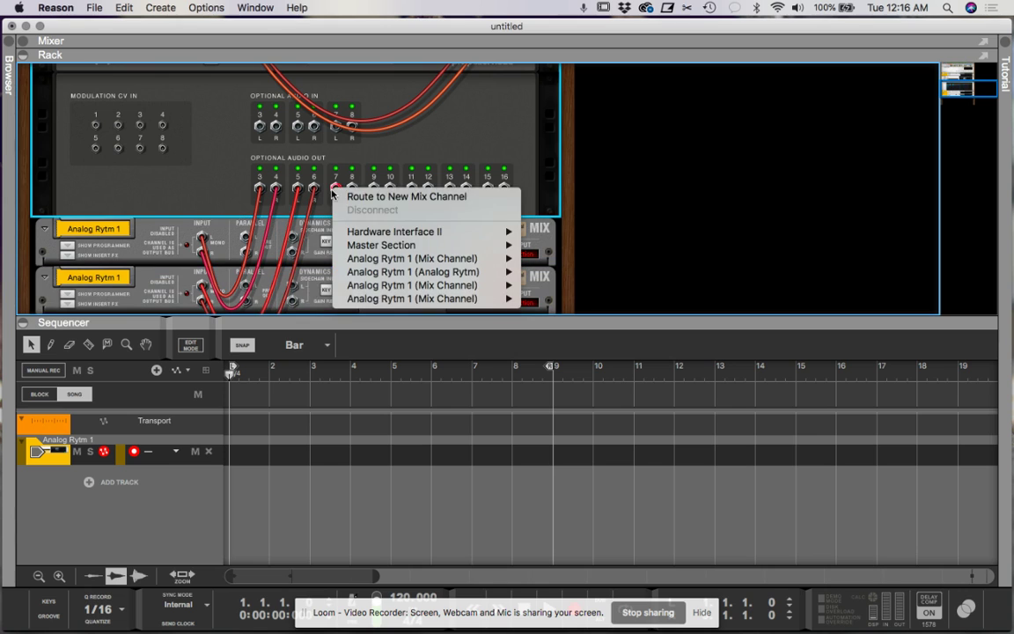
pyautogui.click(348, 197)
pyautogui.rightClick(375, 141)
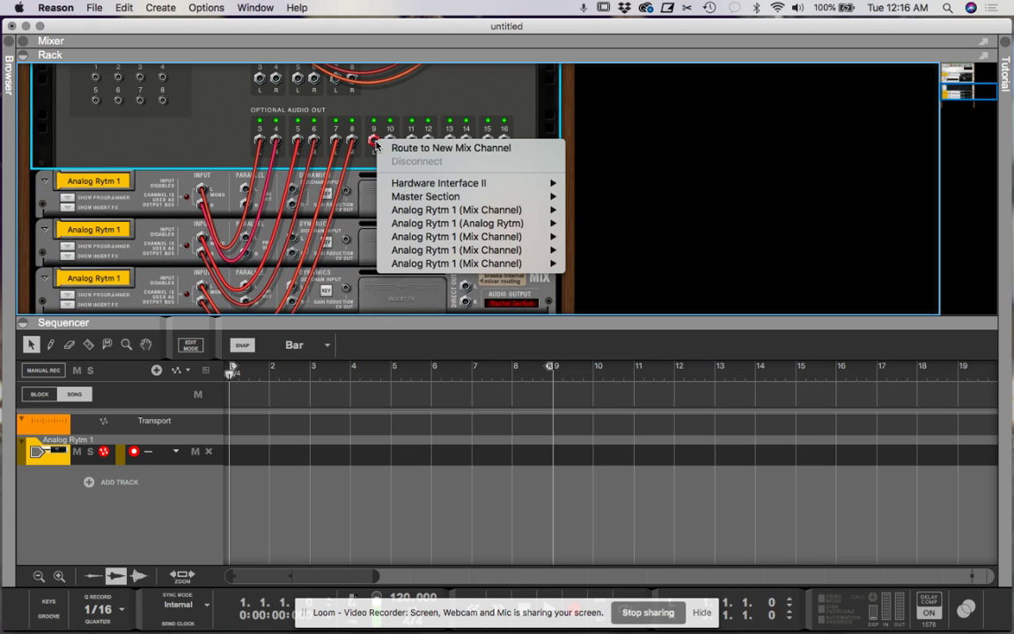
pyautogui.click(384, 150)
# Step: Route outputs 11/12, 13/14 and 15/16 to new mix channels
pyautogui.rightClick(412, 91)
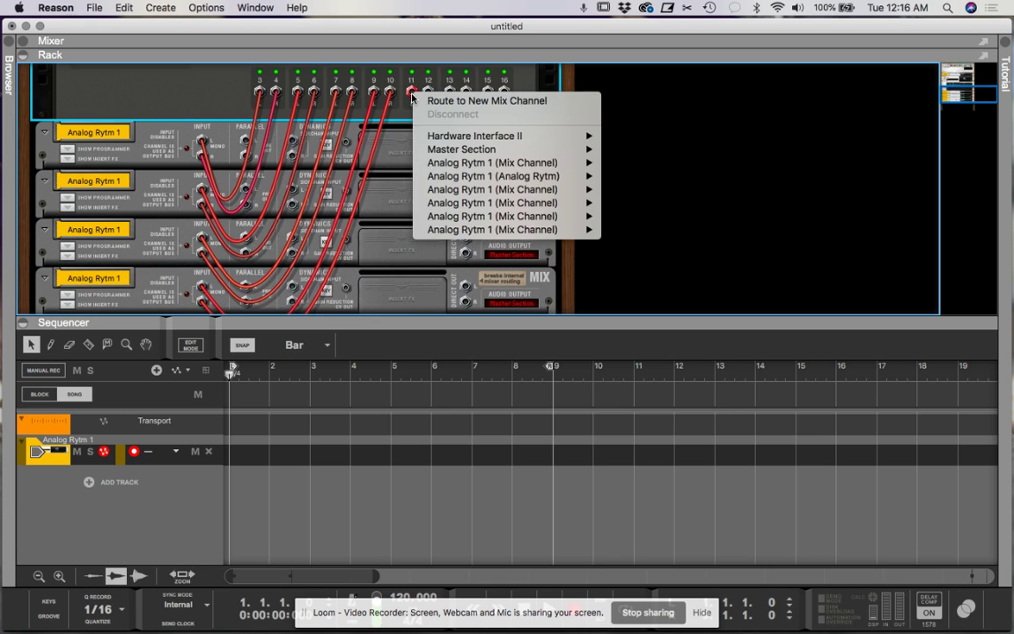
pyautogui.click(429, 100)
pyautogui.scroll(3, 440, 111)
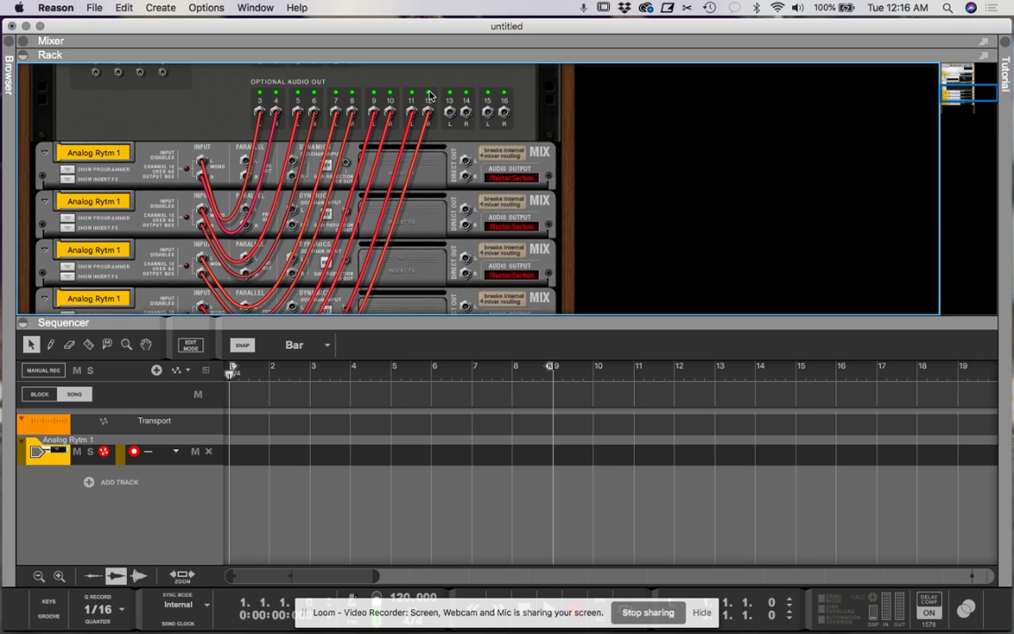
pyautogui.rightClick(448, 116)
pyautogui.click(470, 118)
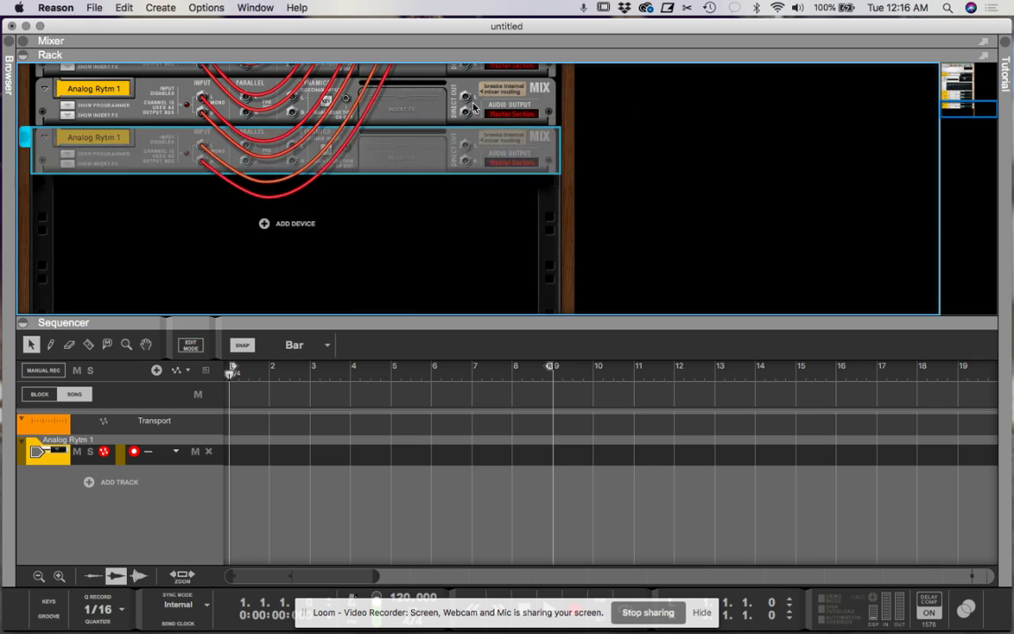
pyautogui.scroll(3, 474, 107)
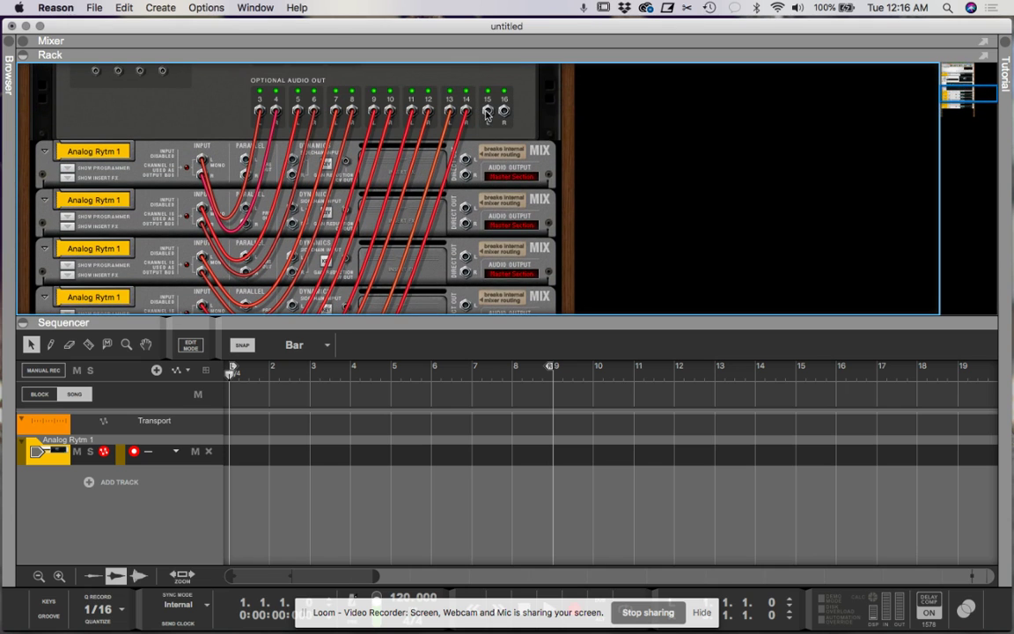
pyautogui.rightClick(490, 114)
pyautogui.click(492, 118)
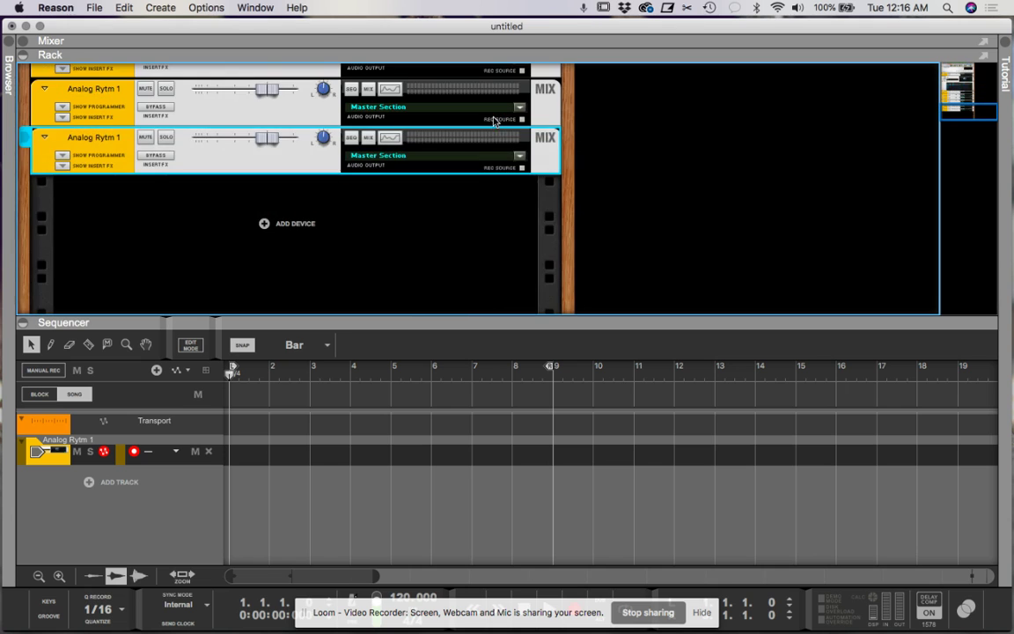
# Step: Tick Rec Source on five of the new Analog Rytm 1 mix channels
pyautogui.scroll(2, 494, 121)
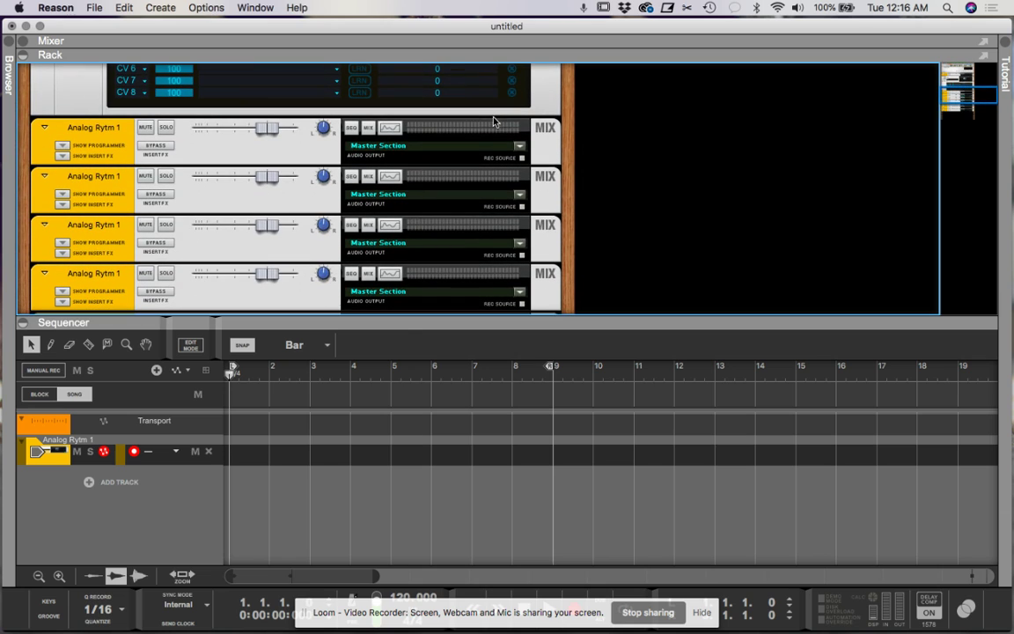
pyautogui.scroll(5, 493, 149)
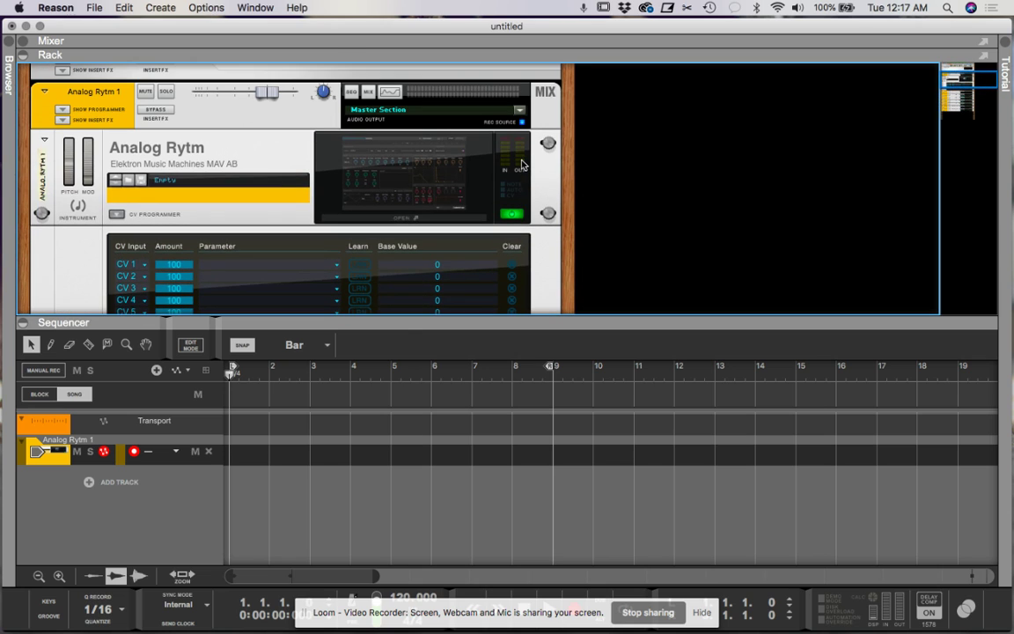
pyautogui.scroll(-10, 352, 101)
pyautogui.scroll(3, 356, 110)
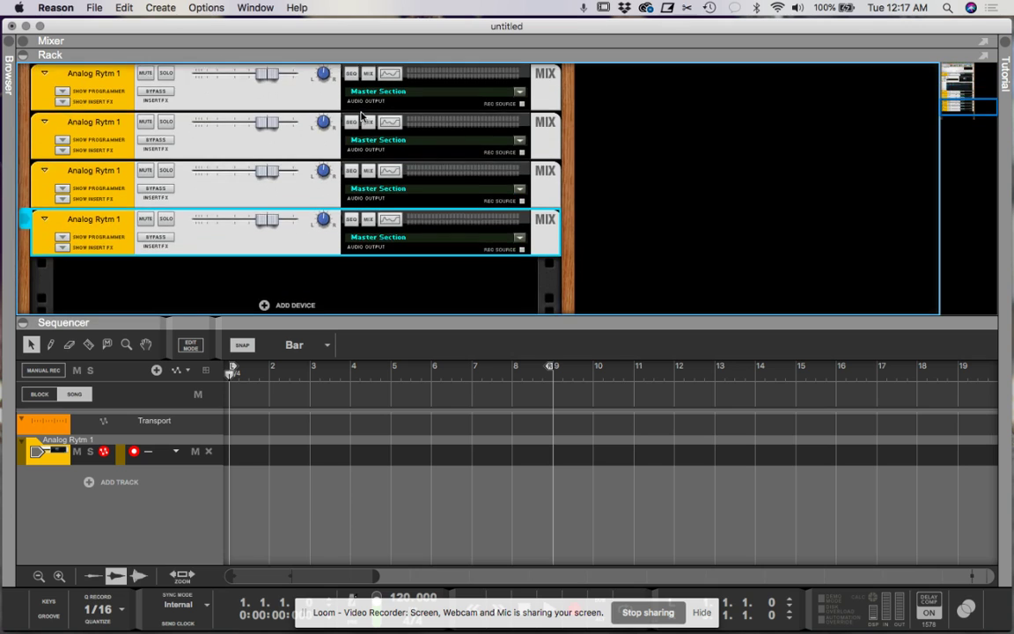
pyautogui.scroll(2, 361, 115)
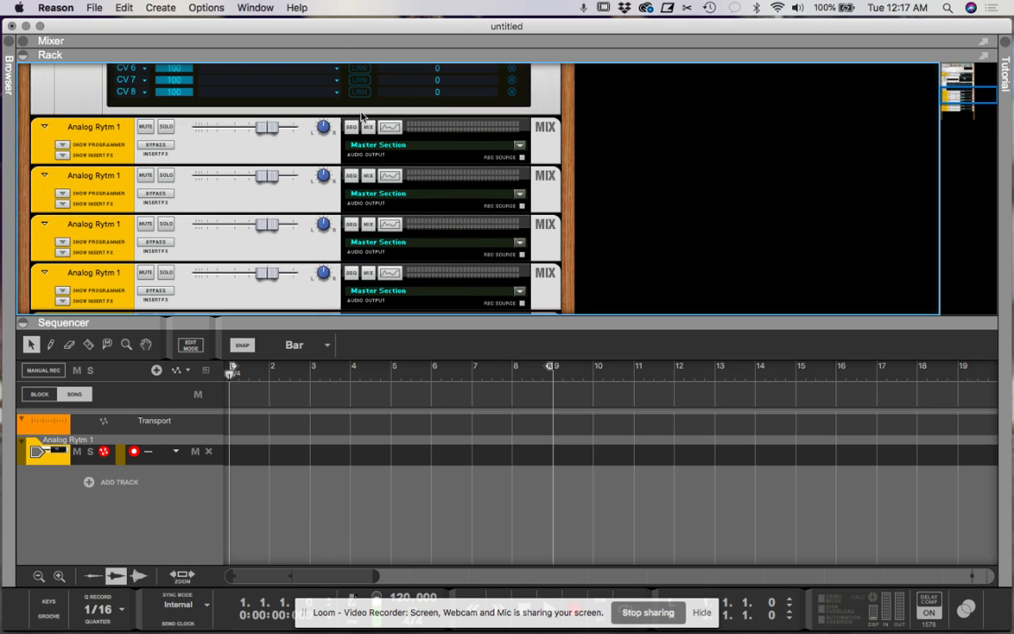
pyautogui.click(522, 157)
pyautogui.click(522, 206)
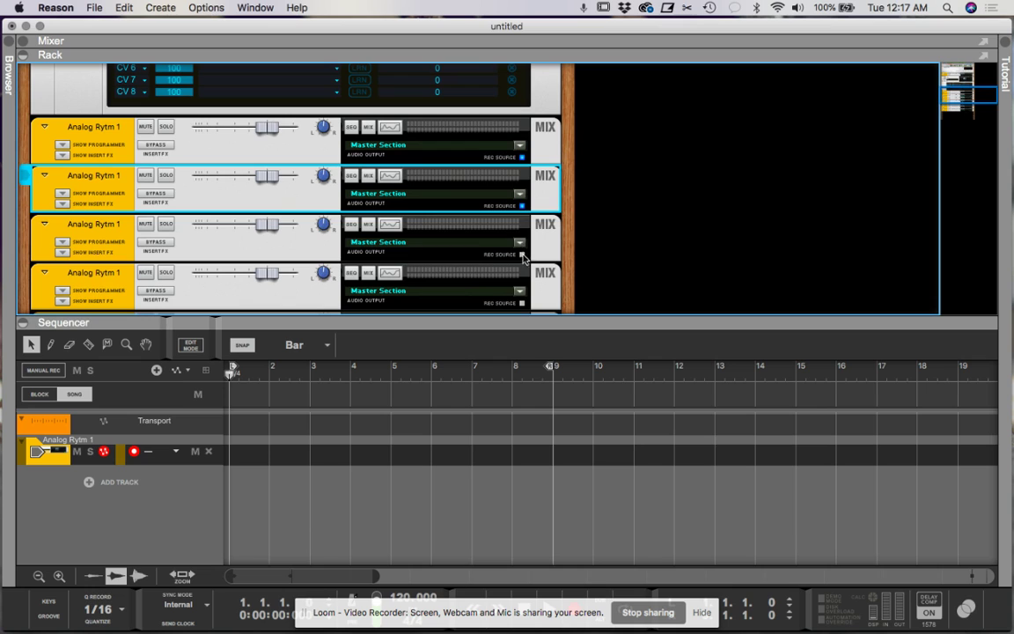
pyautogui.click(522, 254)
pyautogui.scroll(-2, 523, 255)
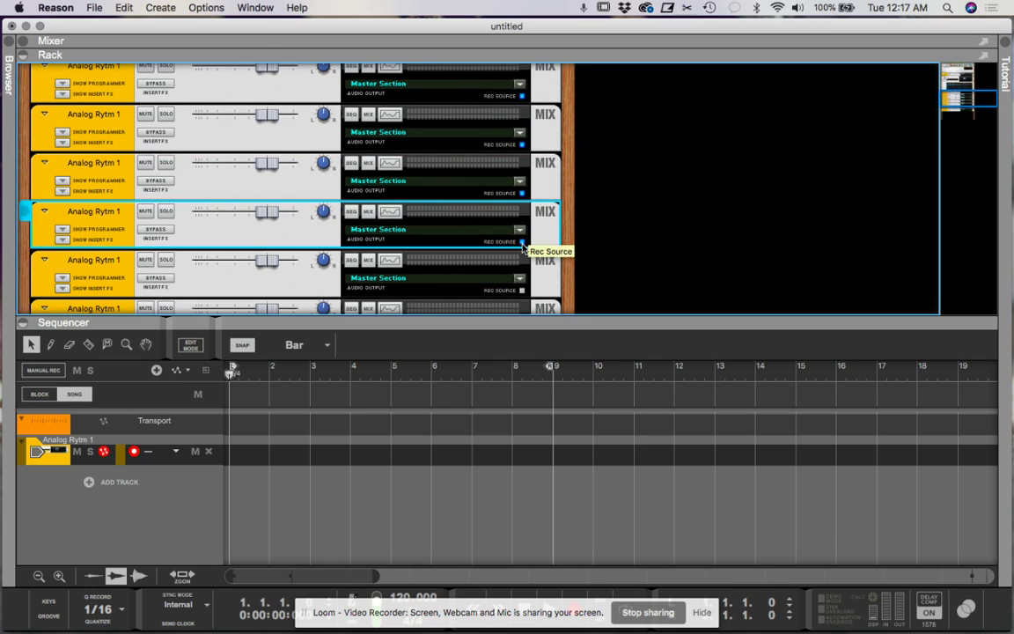
pyautogui.scroll(-1, 525, 252)
pyautogui.click(522, 243)
pyautogui.scroll(-1, 523, 260)
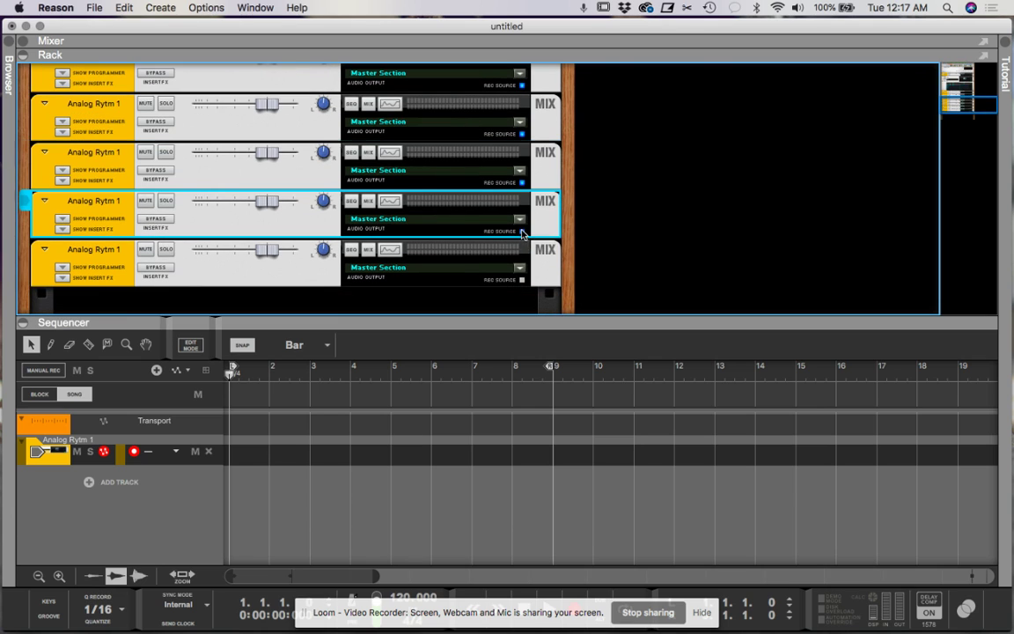
pyautogui.click(523, 277)
pyautogui.scroll(2, 524, 274)
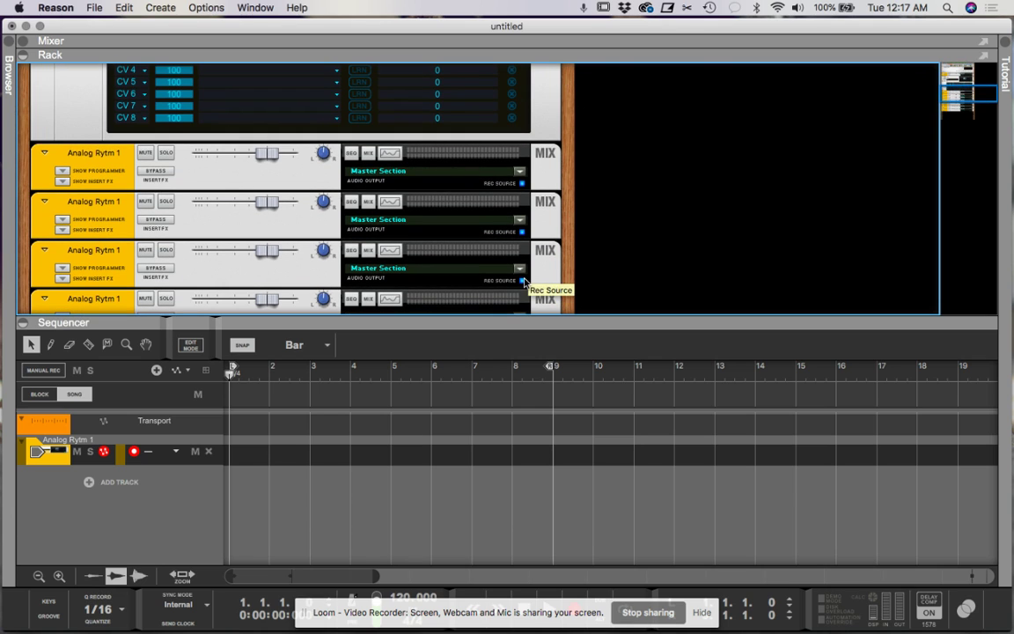
# Step: Label the first three new Analog Rytm mix channels BD, SD and RS
pyautogui.doubleClick(120, 152)
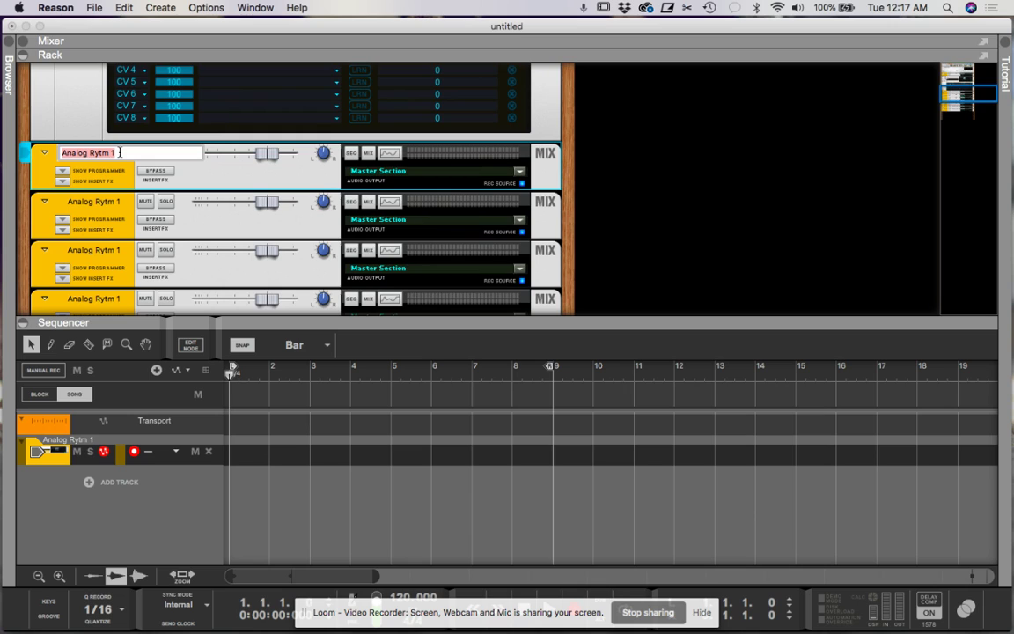
pyautogui.write('BD')
pyautogui.press('Return')
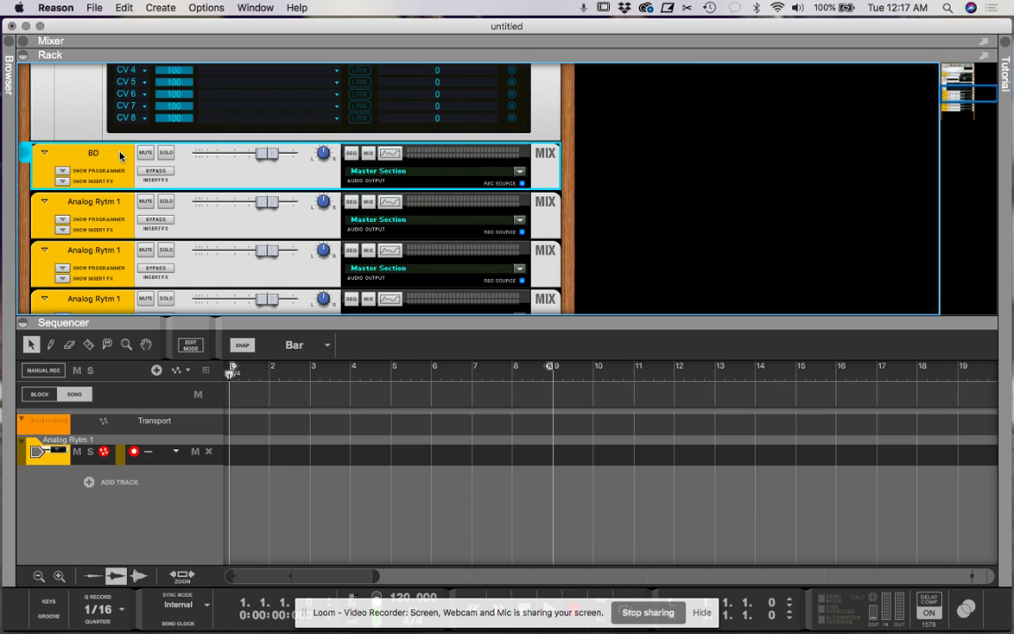
pyautogui.doubleClick(77, 201)
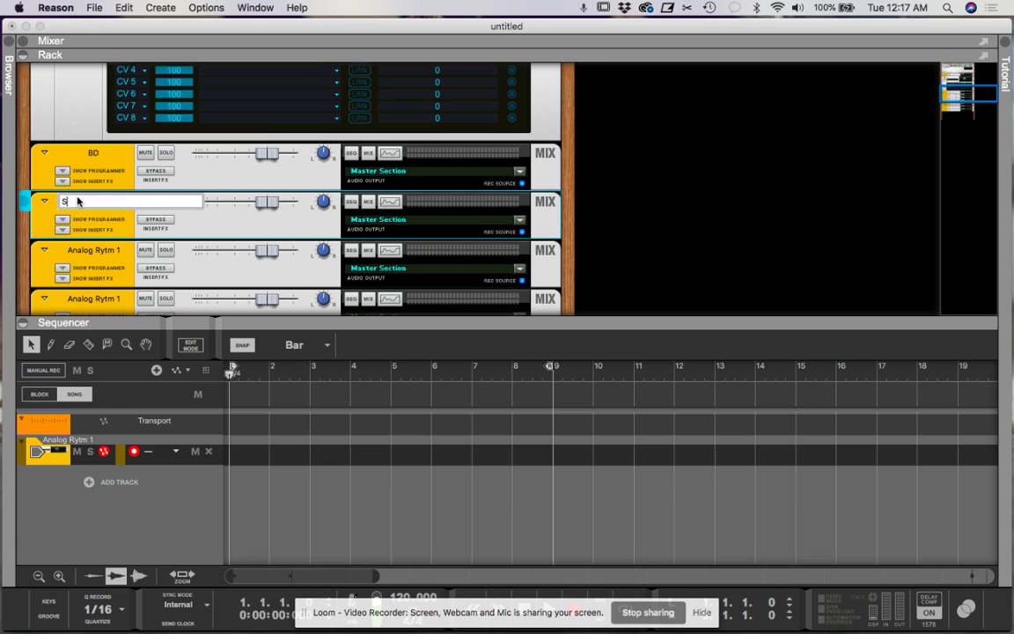
pyautogui.write('SDD')
pyautogui.press('Return')
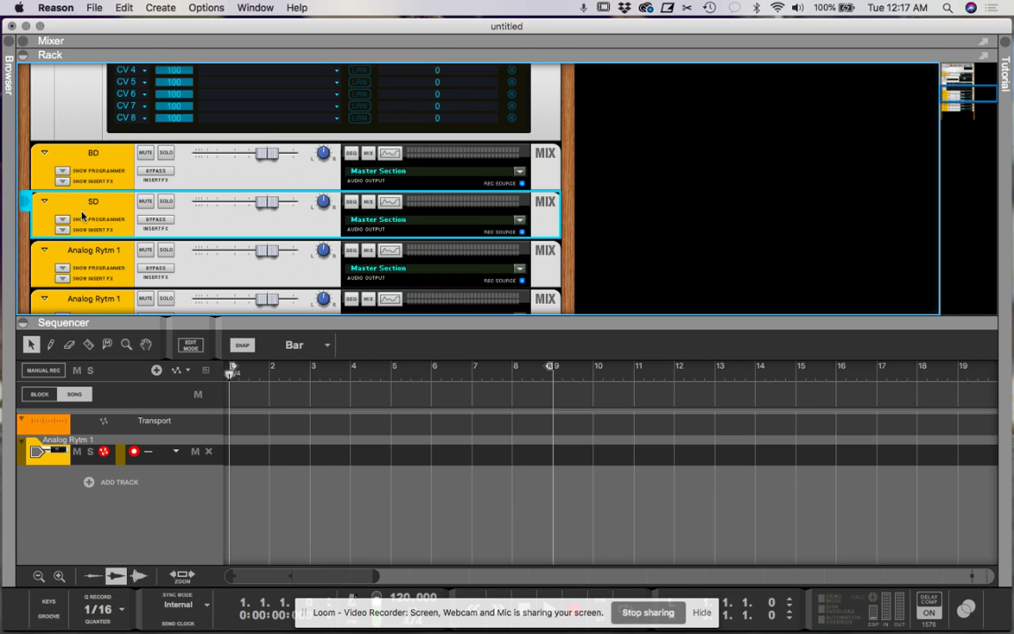
pyautogui.doubleClick(88, 250)
pyautogui.write('RS')
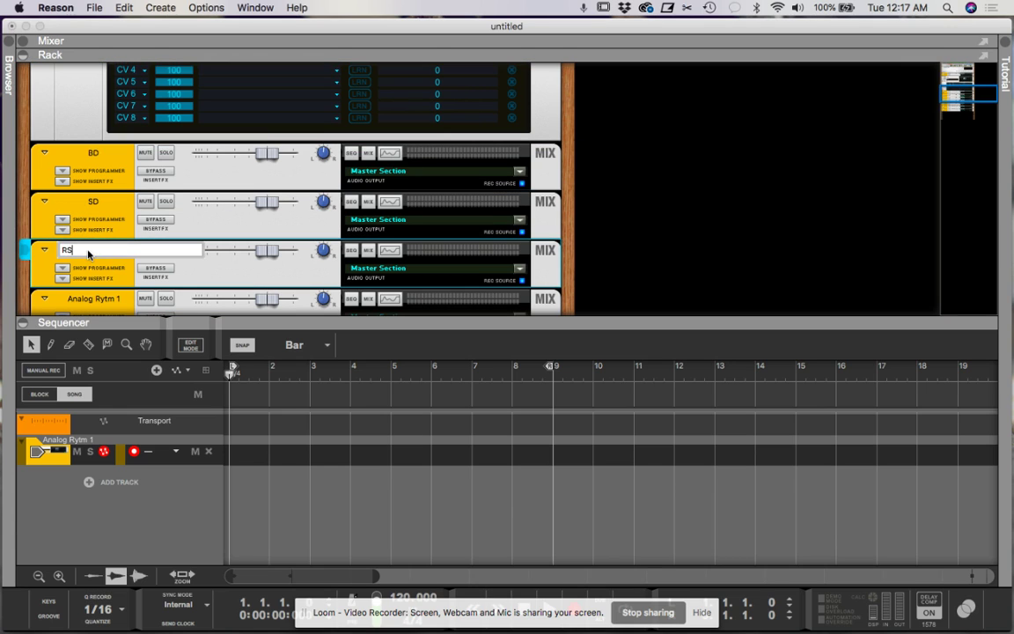
pyautogui.press('Return')
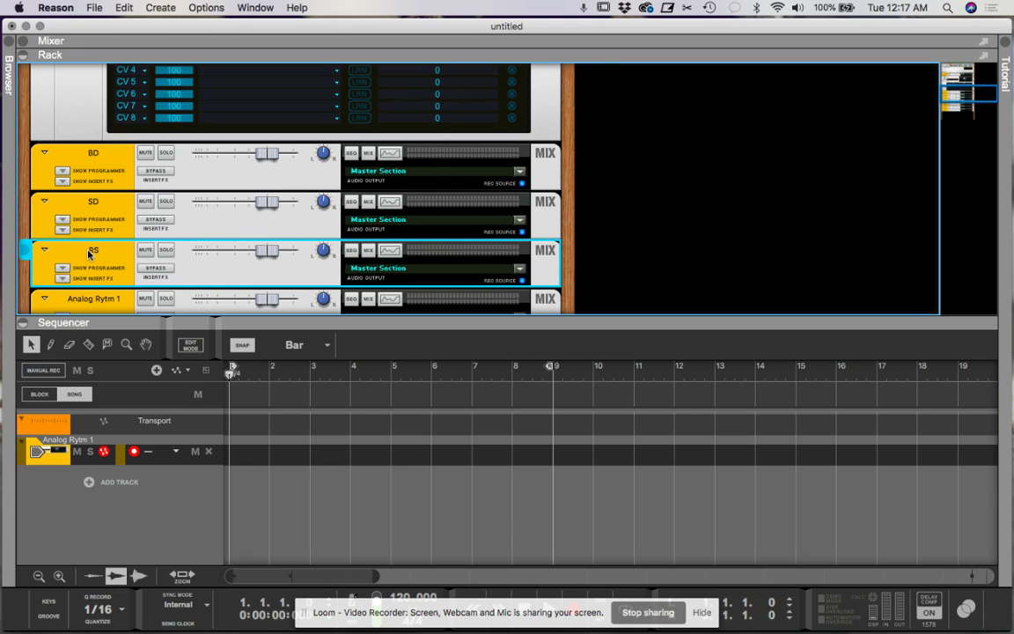
# Step: Add new audio tracks to the song
pyautogui.scroll(-5, 88, 254)
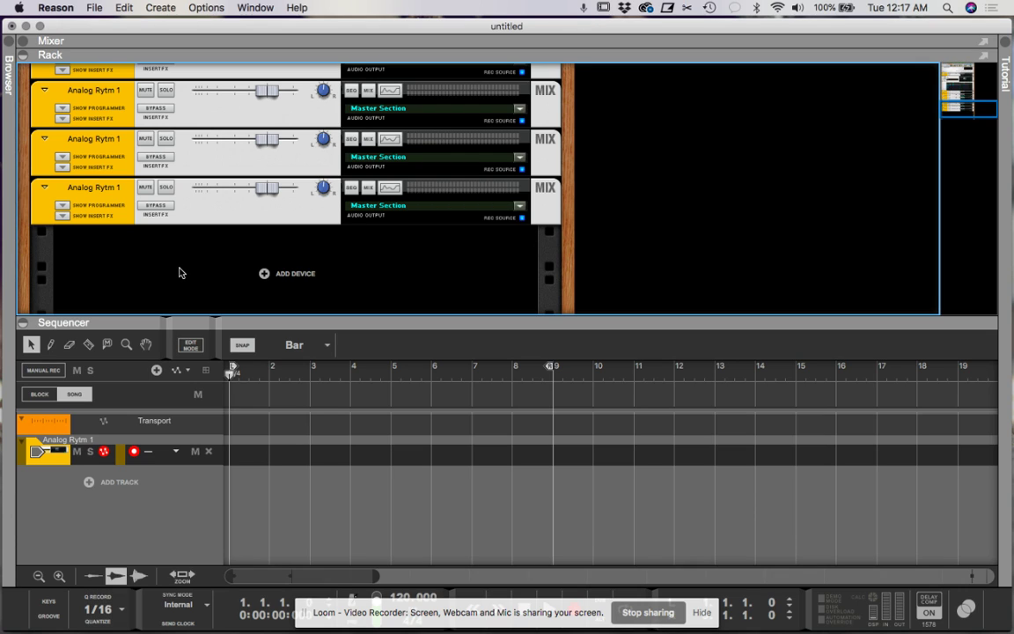
pyautogui.press('super+t')
pyautogui.press('super+t')
pyautogui.press('super+t')
pyautogui.press('super+t')
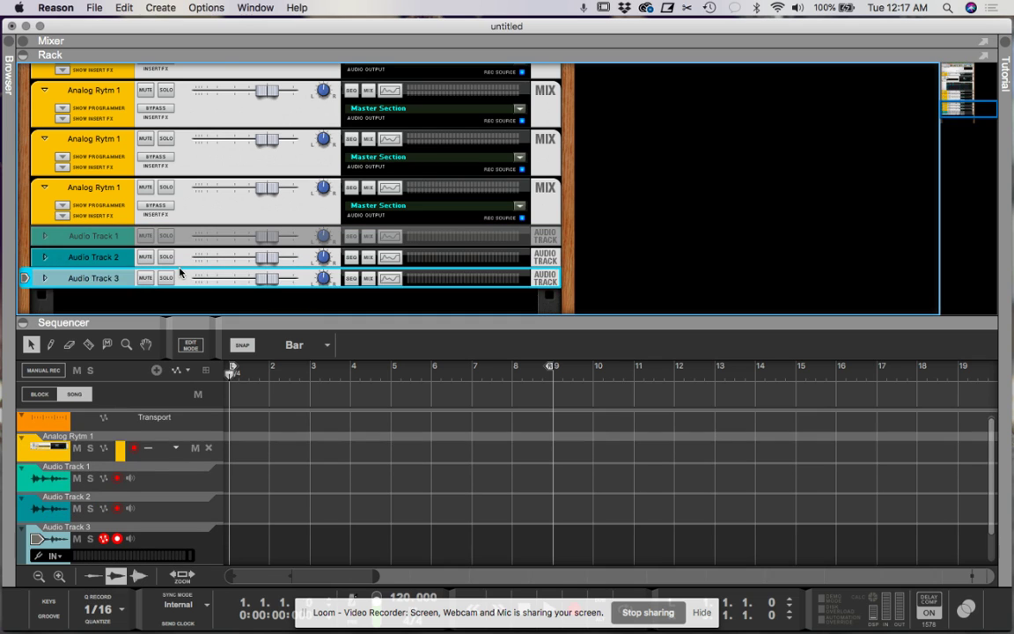
pyautogui.press('super+t')
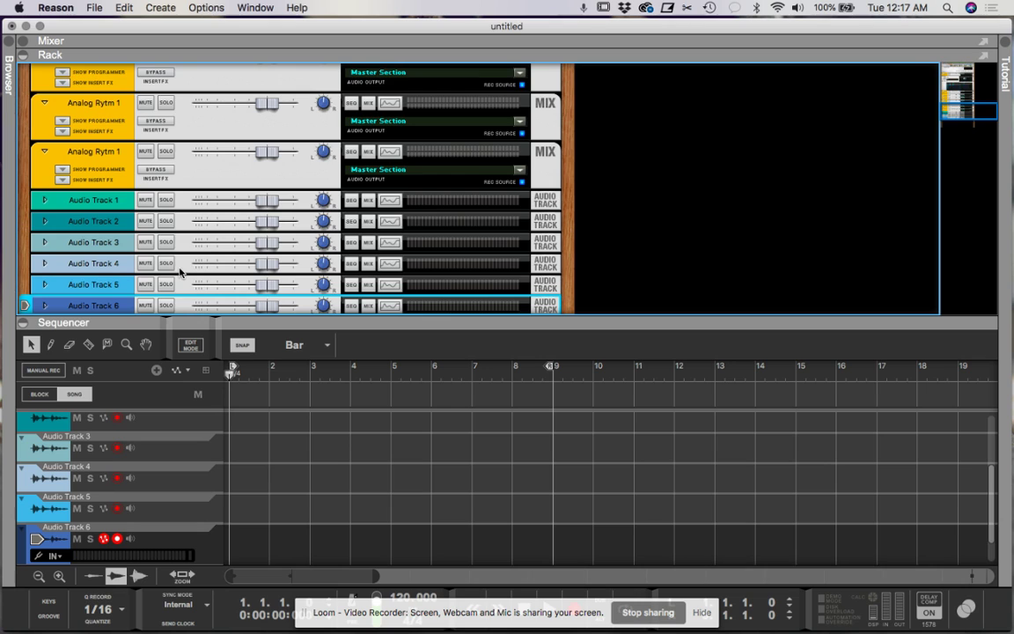
pyautogui.press('super+t')
pyautogui.scroll(-3, 180, 273)
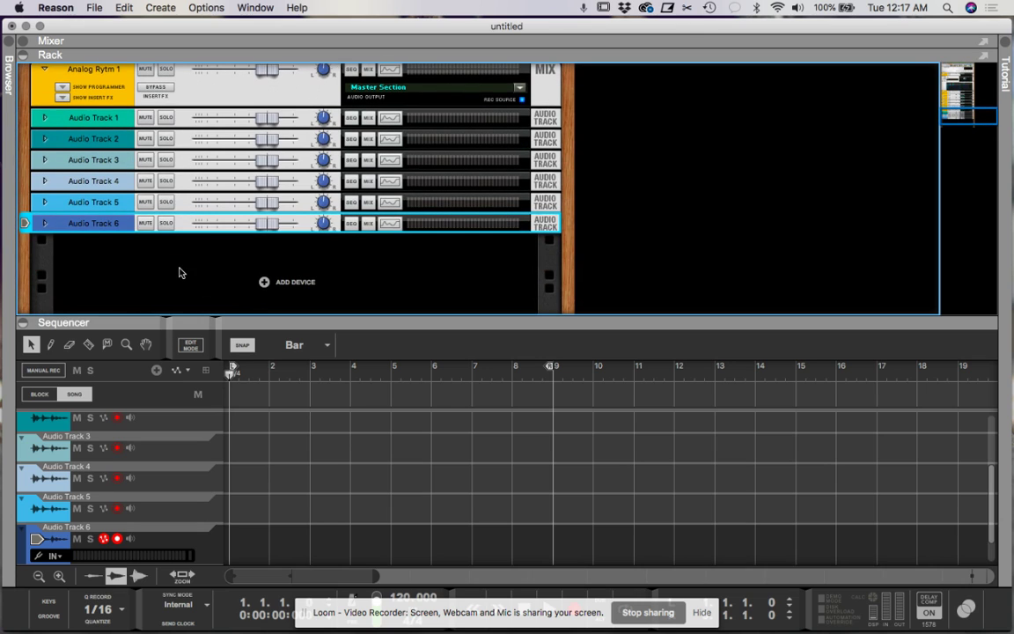
# Step: Set Audio Track 1 to a stereo input fed by the BD output
pyautogui.click(44, 119)
pyautogui.click(44, 118)
pyautogui.click(201, 139)
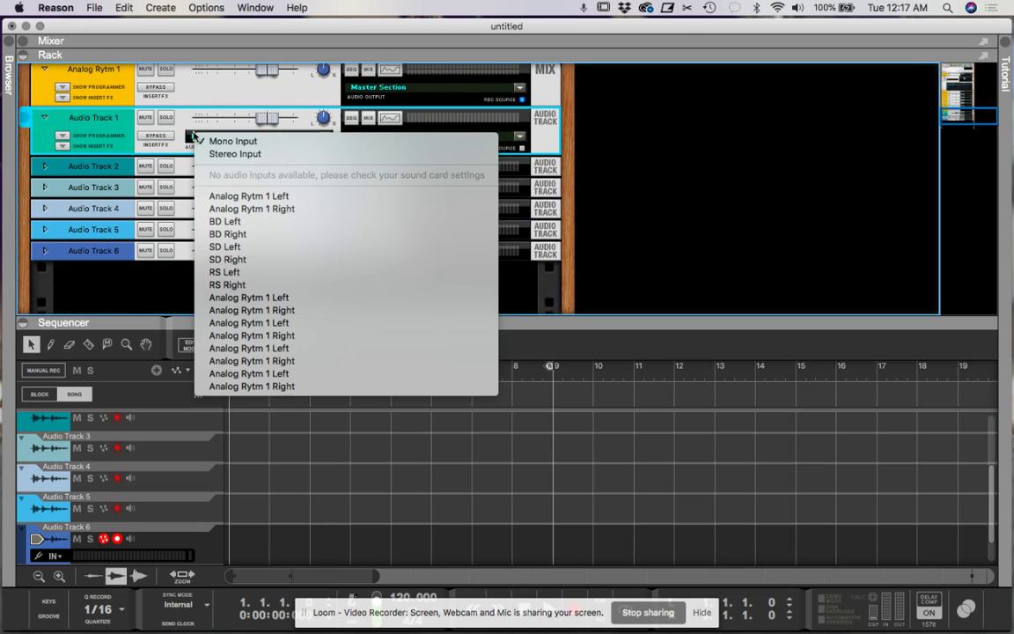
pyautogui.click(208, 155)
pyautogui.click(186, 134)
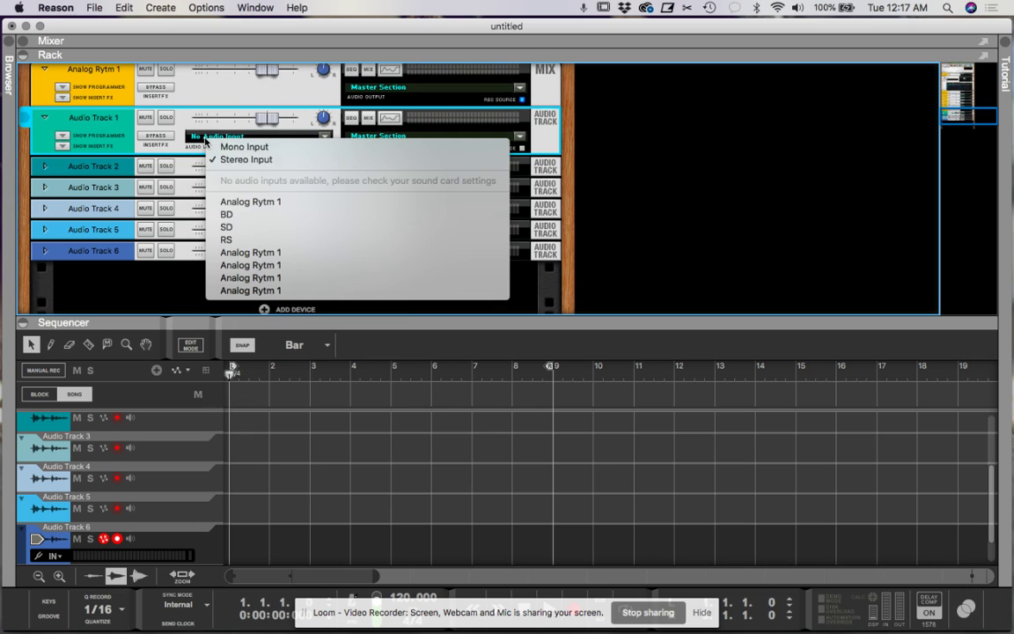
pyautogui.click(220, 201)
pyautogui.scroll(5, 204, 151)
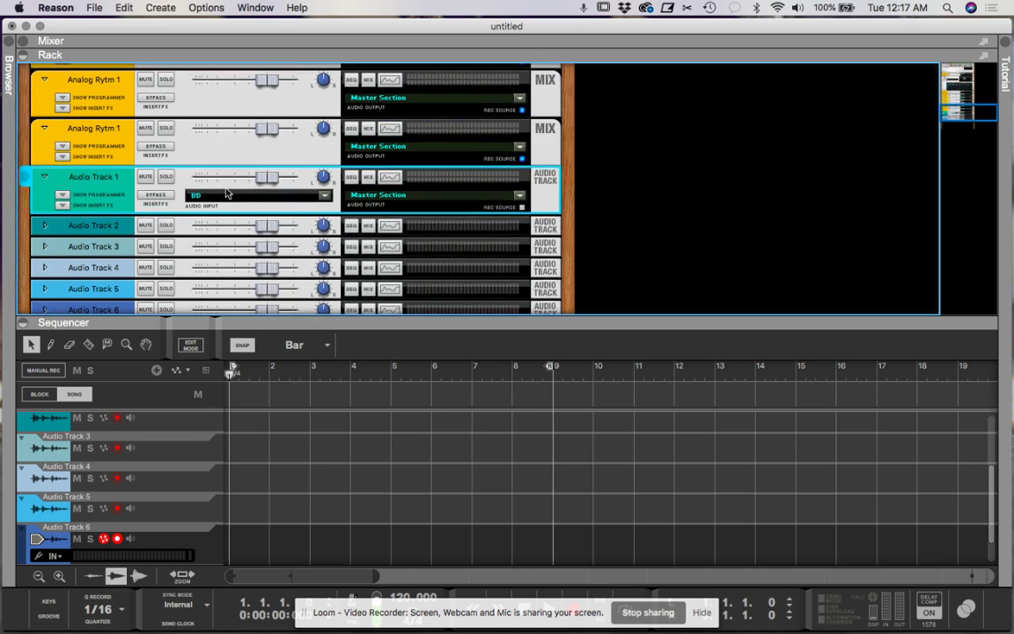
pyautogui.scroll(2, 195, 140)
pyautogui.scroll(-5, 176, 149)
pyautogui.scroll(-3, 170, 154)
# Step: Set Audio Track 2 to a stereo input fed by the SD output
pyautogui.click(44, 144)
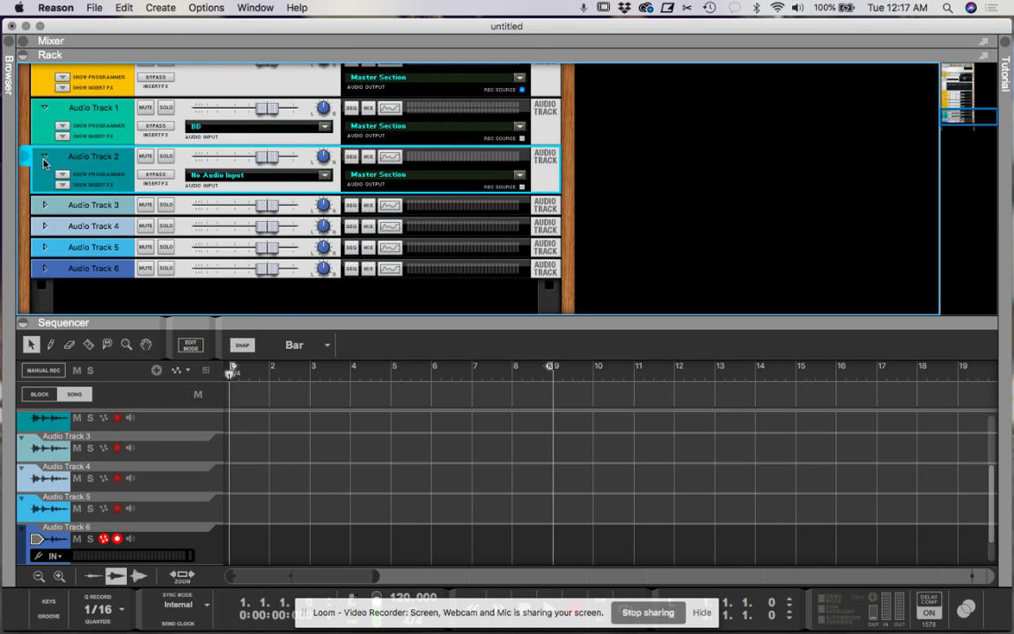
pyautogui.click(207, 175)
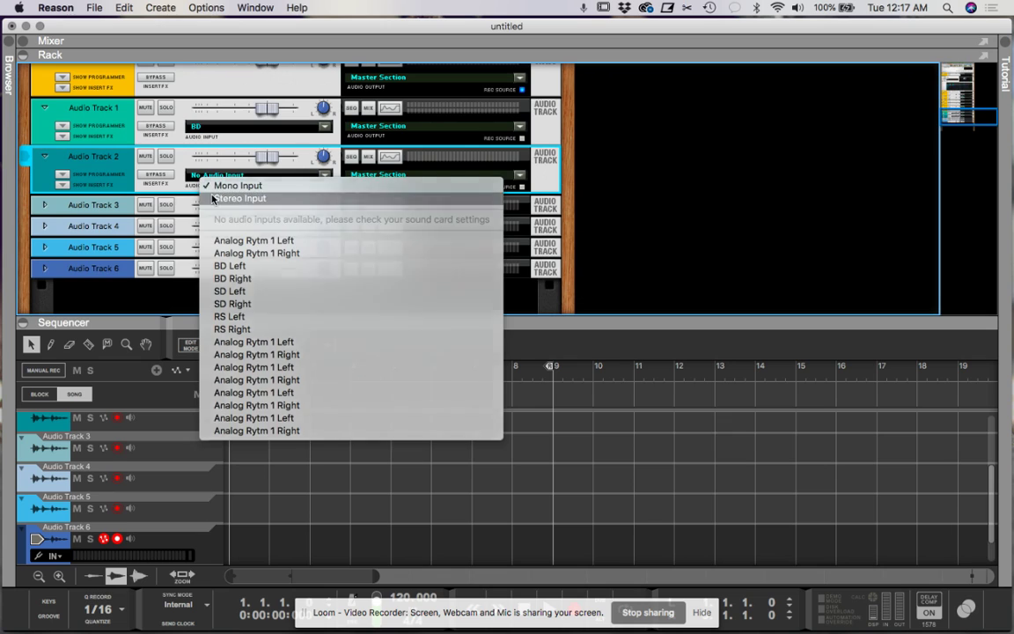
pyautogui.click(220, 202)
pyautogui.click(211, 176)
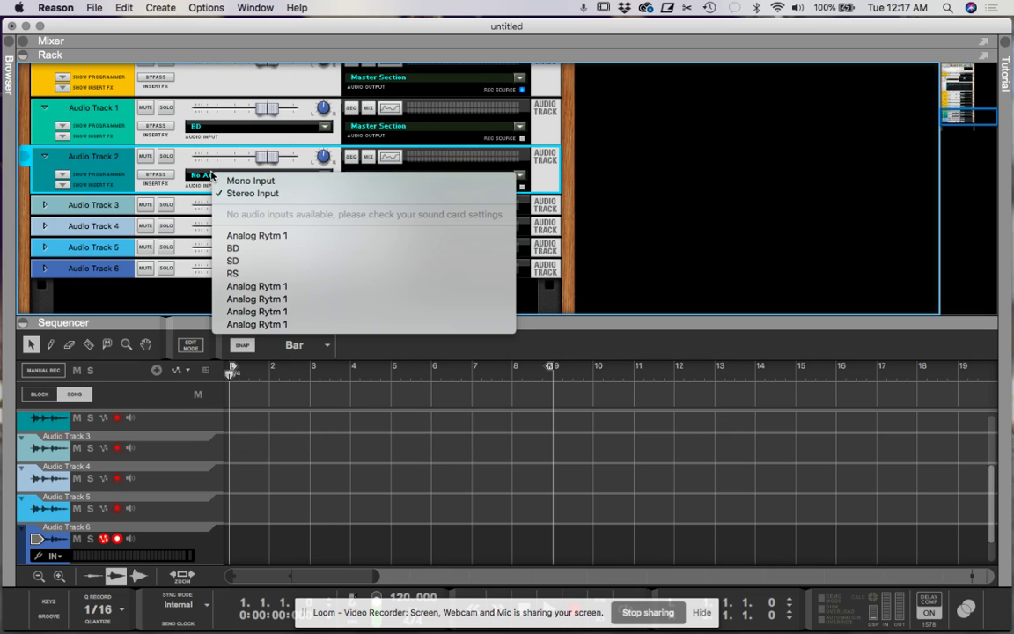
pyautogui.click(240, 262)
# Step: Set Audio Track 3 to a stereo input fed by the RS output
pyautogui.click(44, 204)
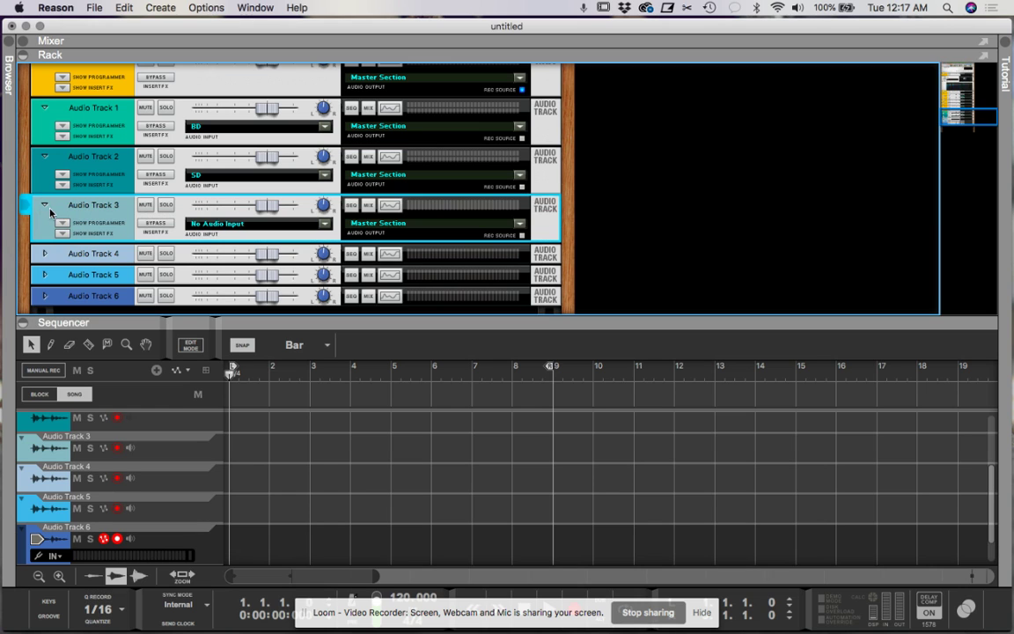
pyautogui.click(205, 223)
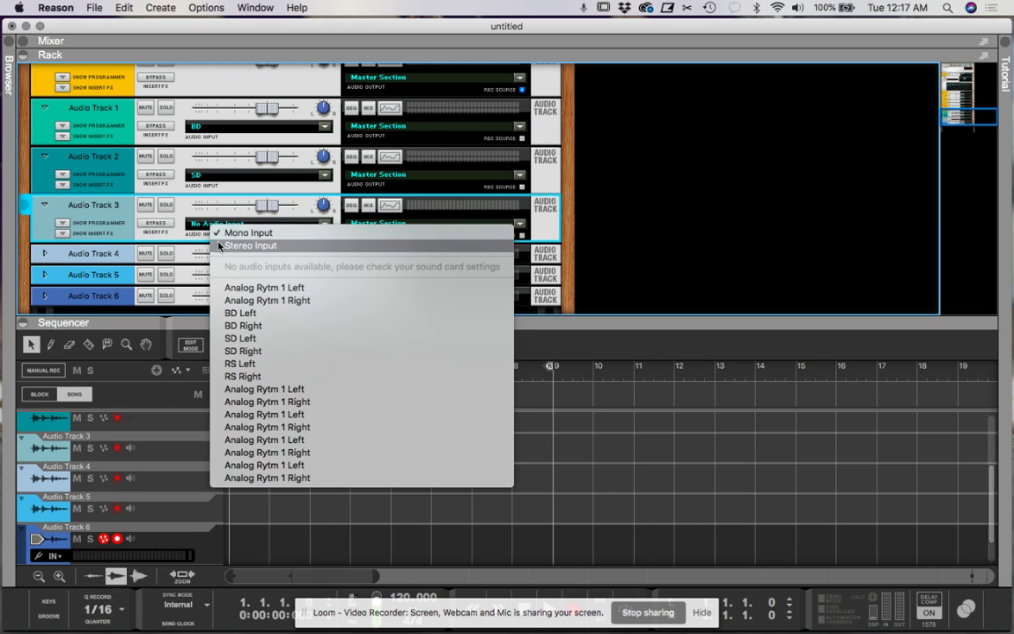
pyautogui.click(205, 222)
pyautogui.click(205, 222)
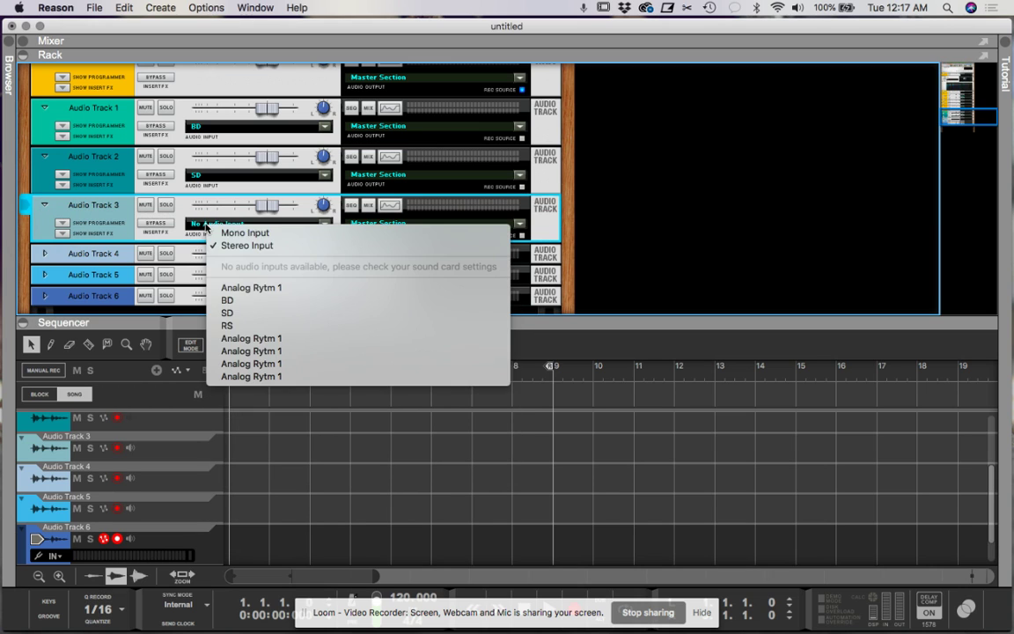
pyautogui.click(228, 325)
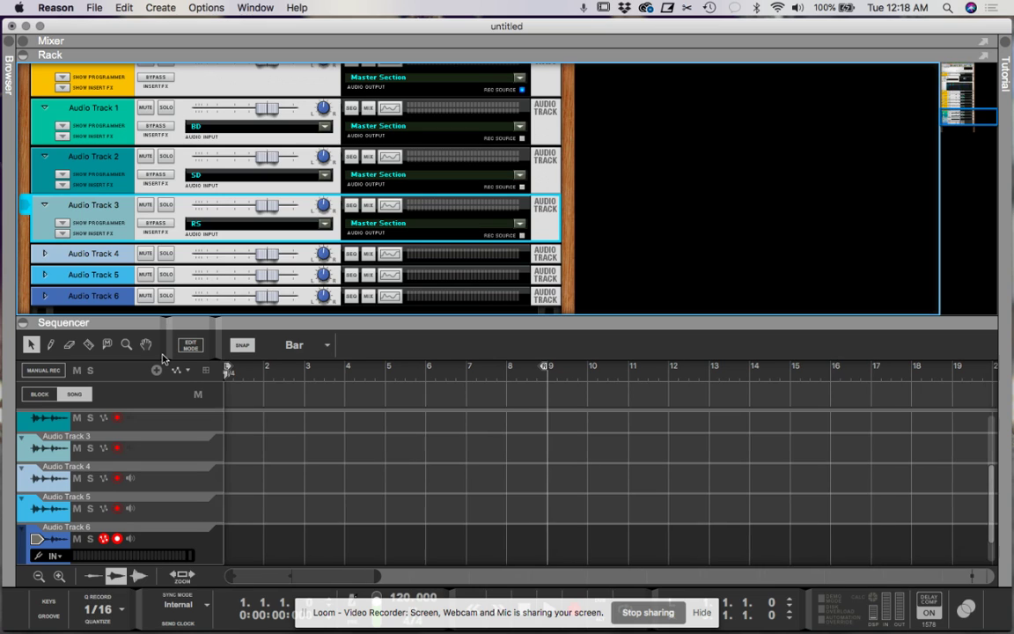
# Step: Arm Audio Tracks 1–3 and record about five bars of the BD, SD and RS parts
pyautogui.scroll(3, 124, 464)
pyautogui.scroll(1, 124, 464)
pyautogui.click(106, 475)
pyautogui.click(118, 527)
pyautogui.scroll(-3, 119, 524)
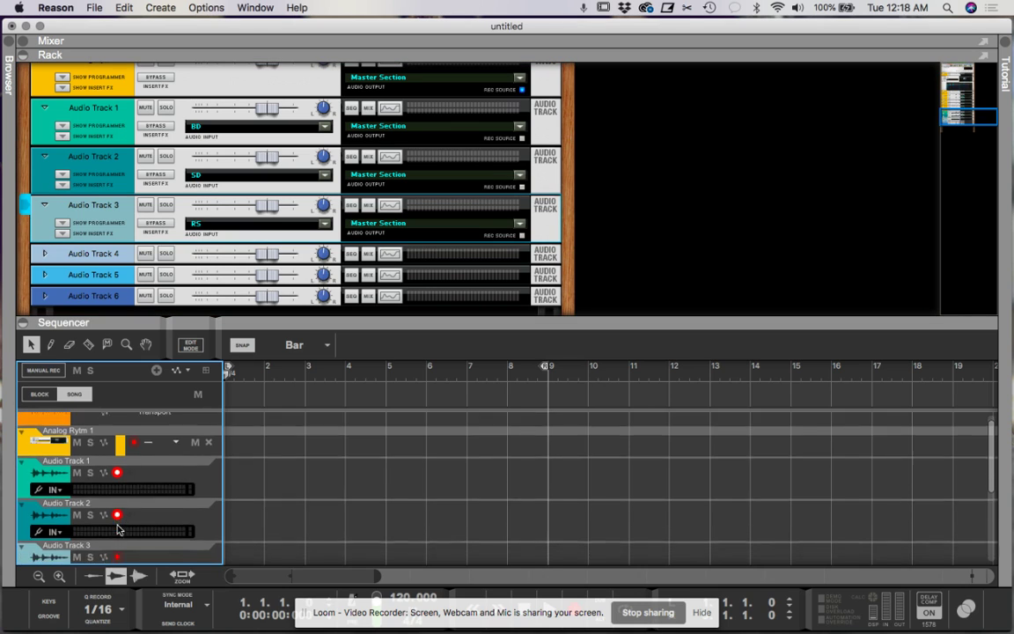
pyautogui.click(117, 497)
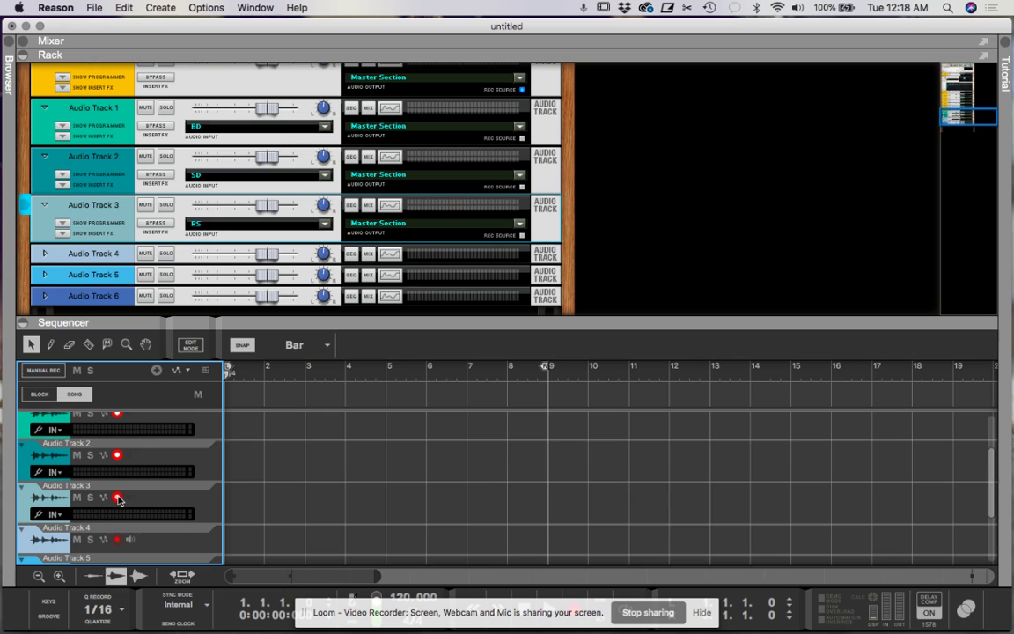
pyautogui.press('super+Return')
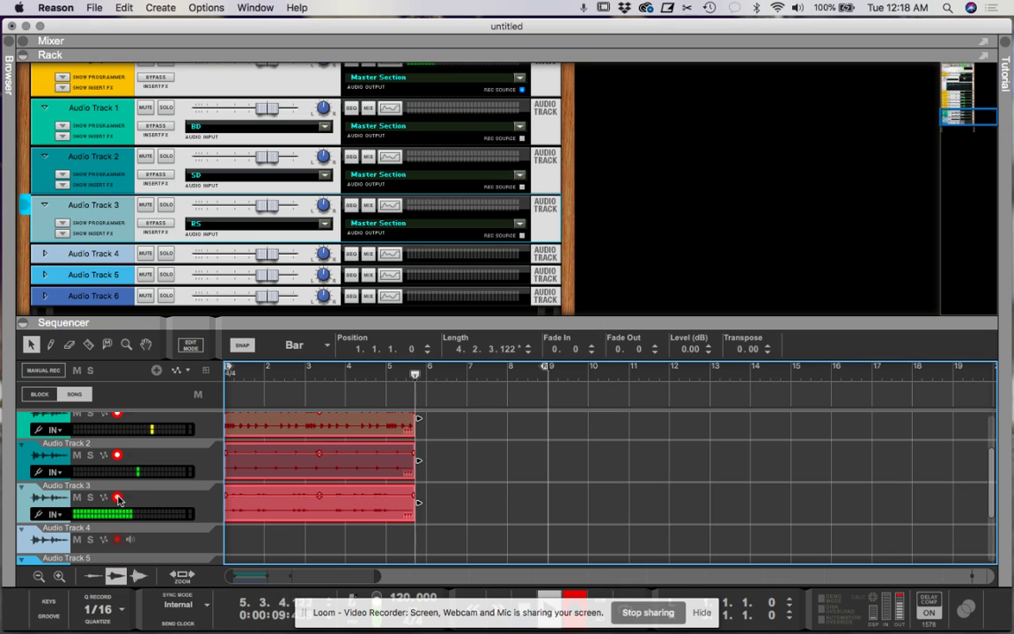
pyautogui.press('space')
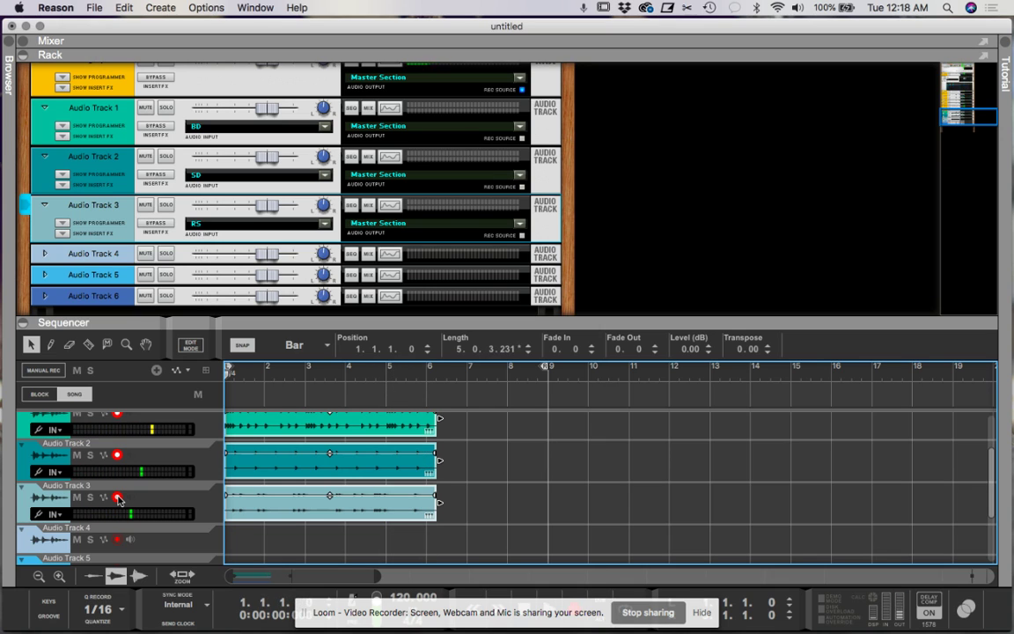
# Step: Solo Audio Tracks 1, 2 and 3 in the sequencer
pyautogui.scroll(3, 119, 499)
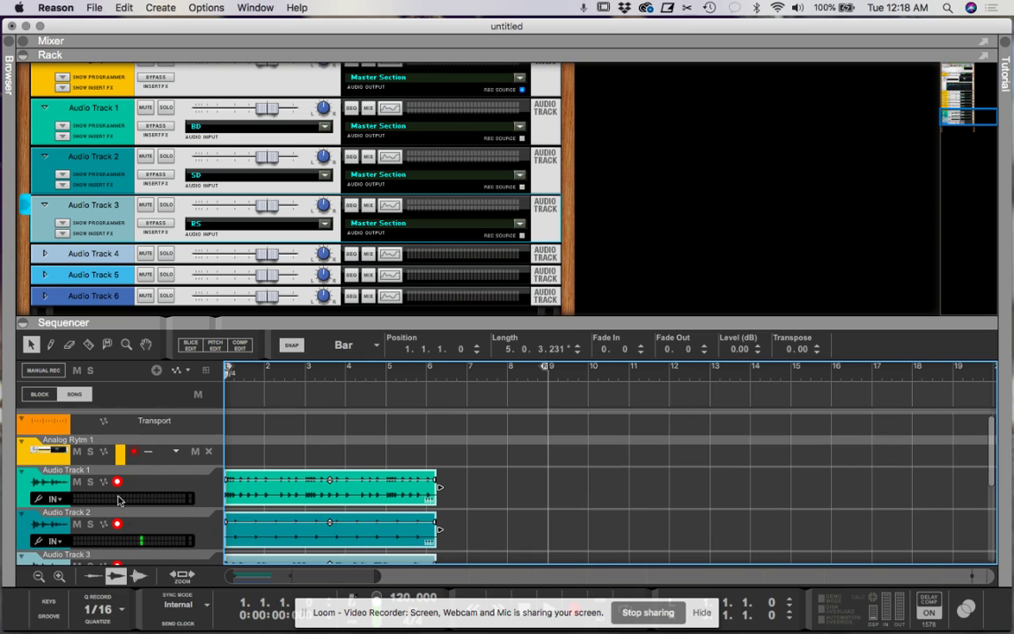
pyautogui.scroll(10, 167, 145)
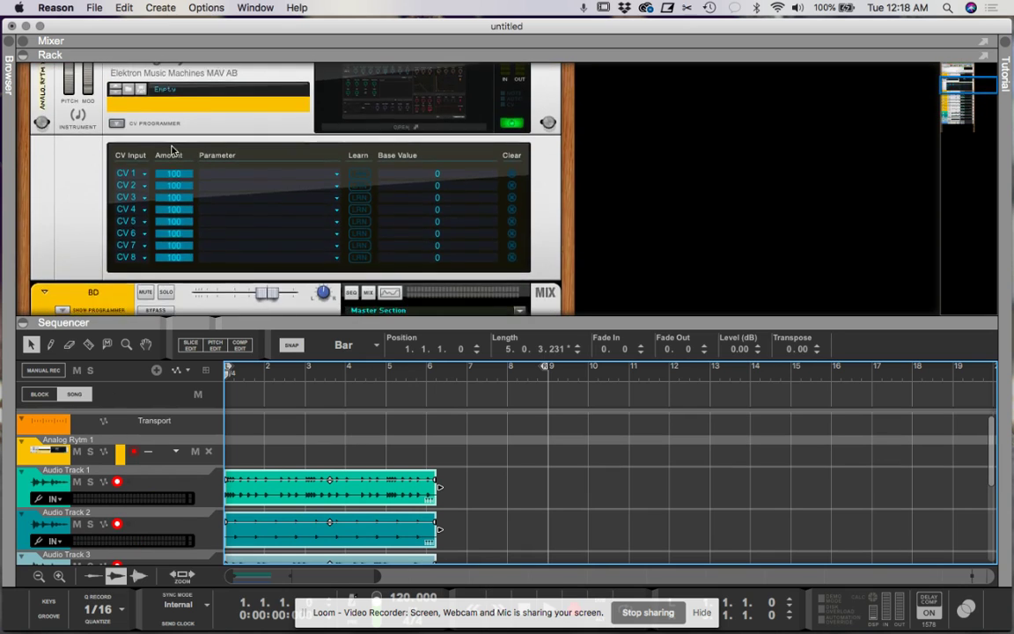
pyautogui.scroll(5, 172, 149)
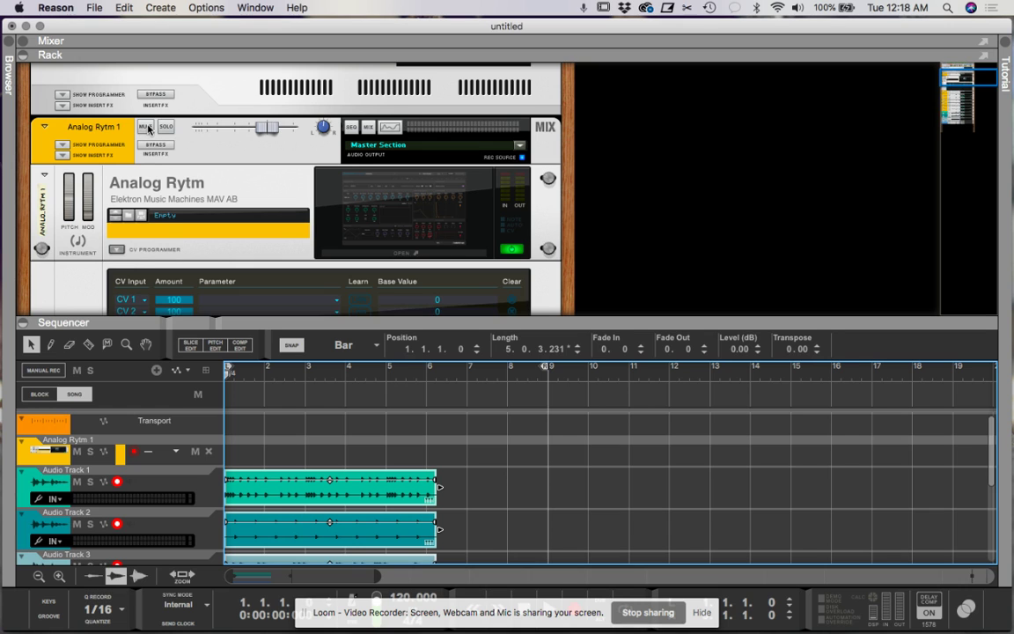
pyautogui.scroll(-8, 155, 145)
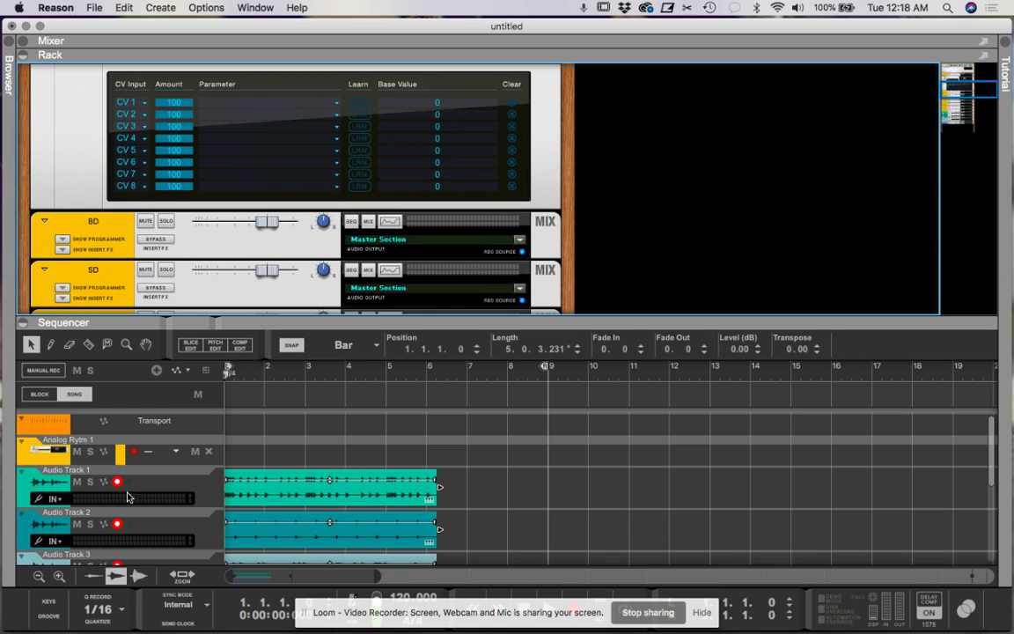
pyautogui.click(90, 482)
pyautogui.click(90, 524)
pyautogui.scroll(-2, 92, 528)
pyautogui.click(90, 515)
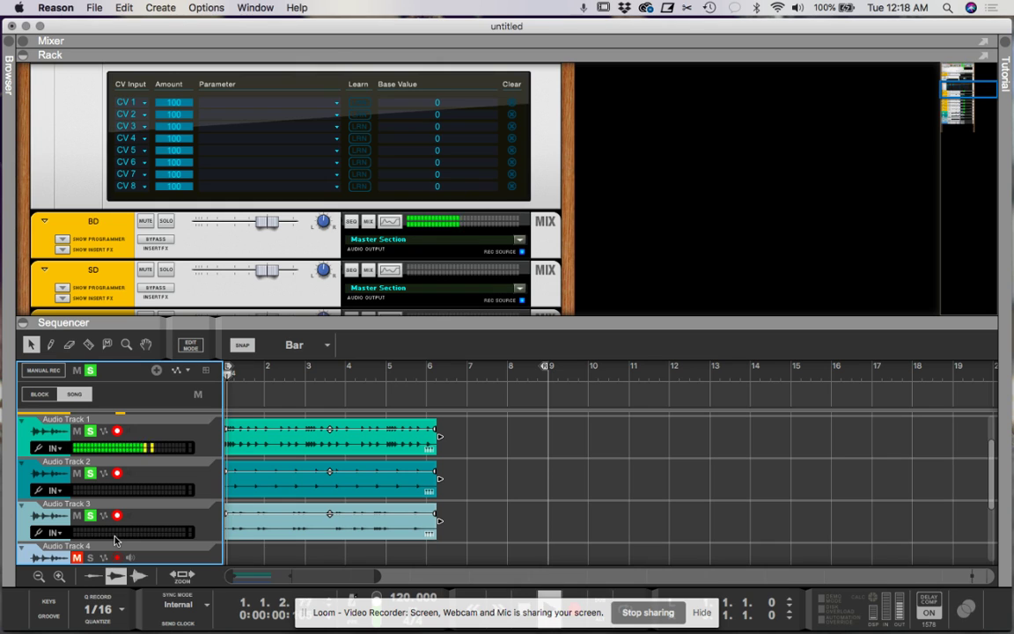
# Step: Collapse the rack so the sequencer shows all six audio tracks
pyautogui.scroll(1, 115, 540)
pyautogui.scroll(1, 116, 539)
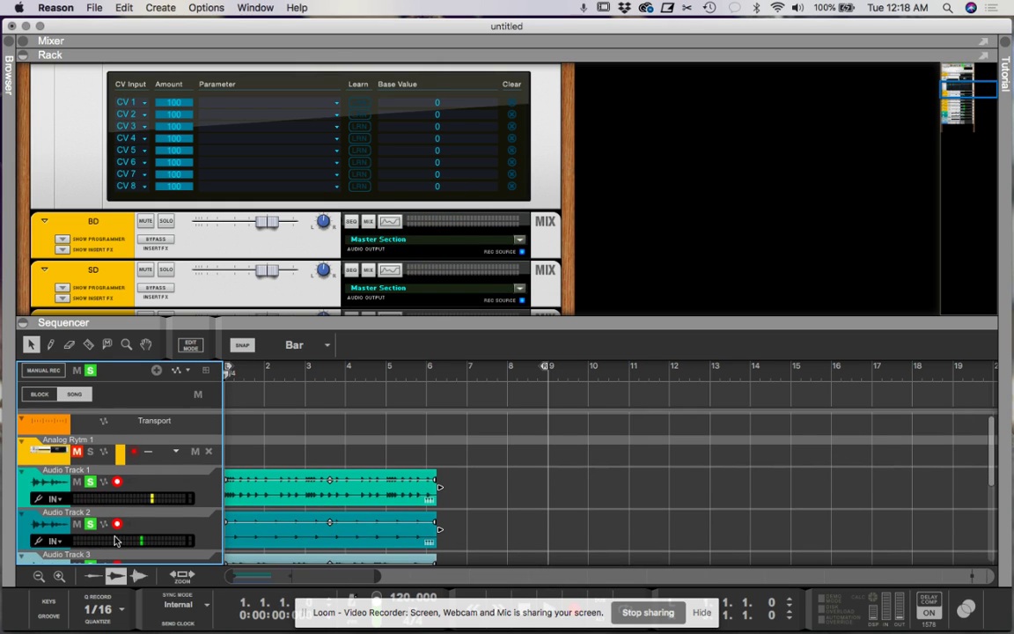
pyautogui.scroll(5, 158, 224)
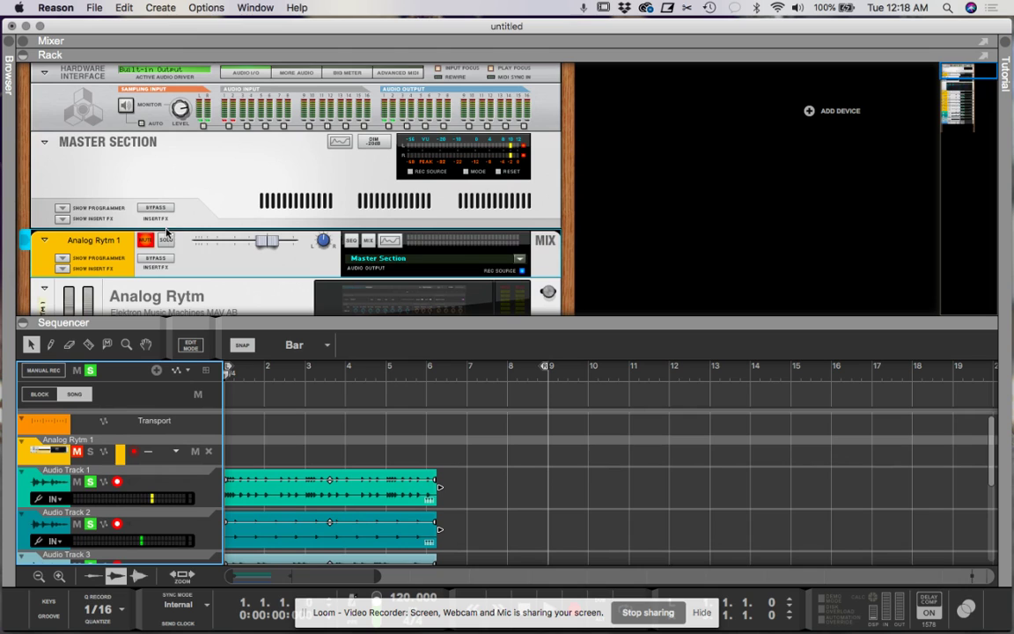
pyautogui.click(150, 240)
pyautogui.scroll(-10, 149, 241)
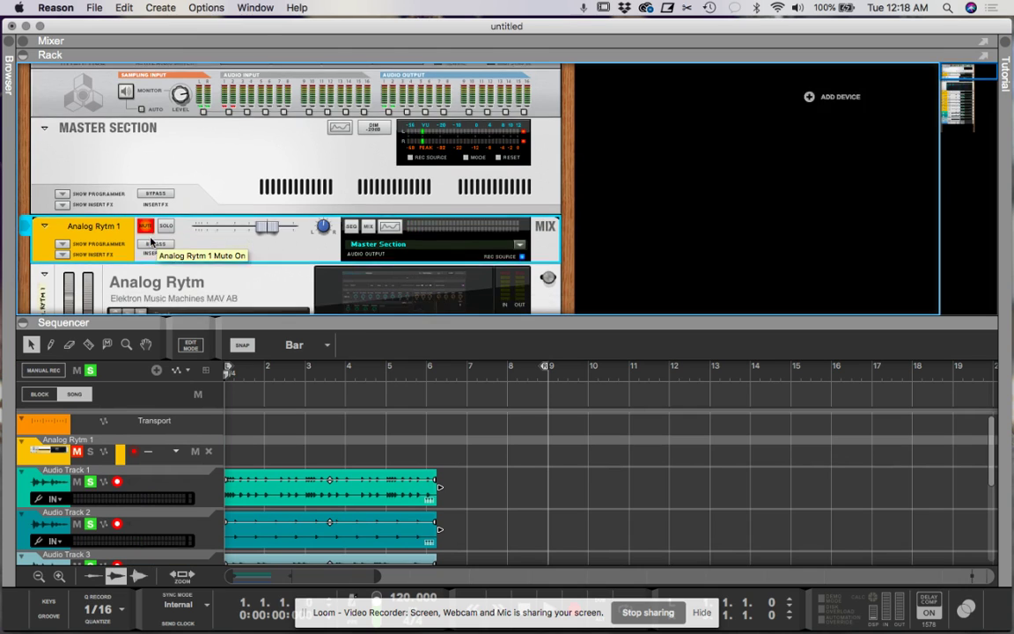
pyautogui.scroll(-1, 150, 241)
pyautogui.scroll(4, 150, 240)
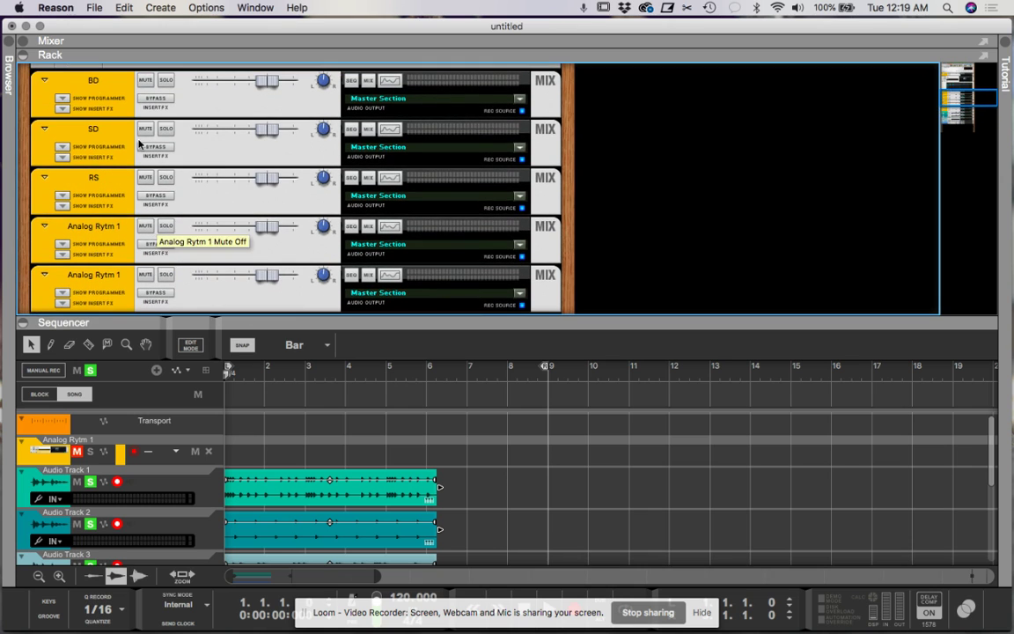
pyautogui.scroll(5, 145, 220)
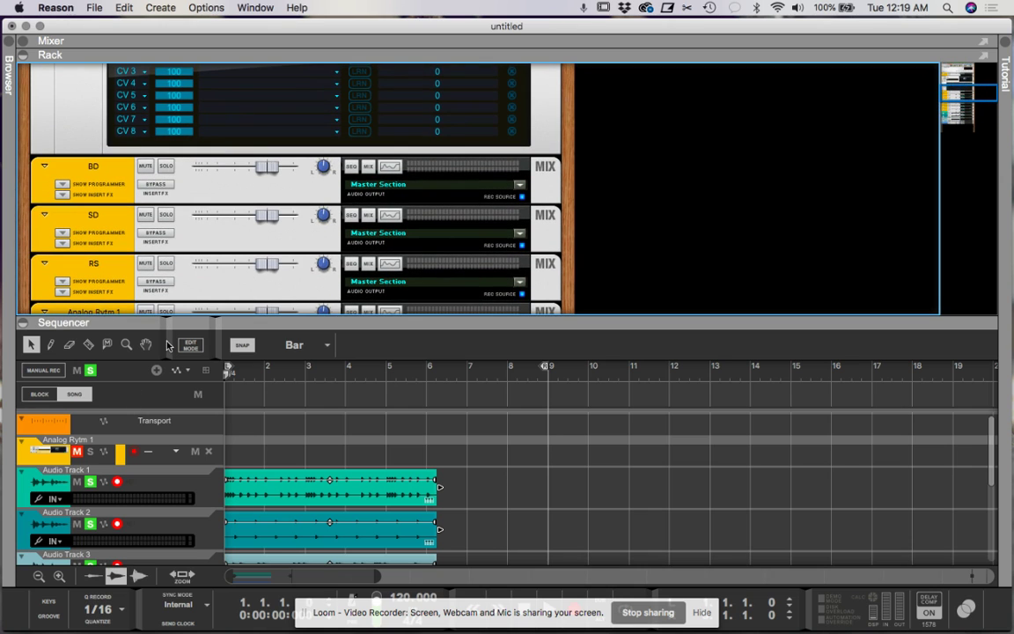
pyautogui.moveTo(156, 314); pyautogui.dragTo(176, 62)
pyautogui.hscroll(-1, 302, 326)
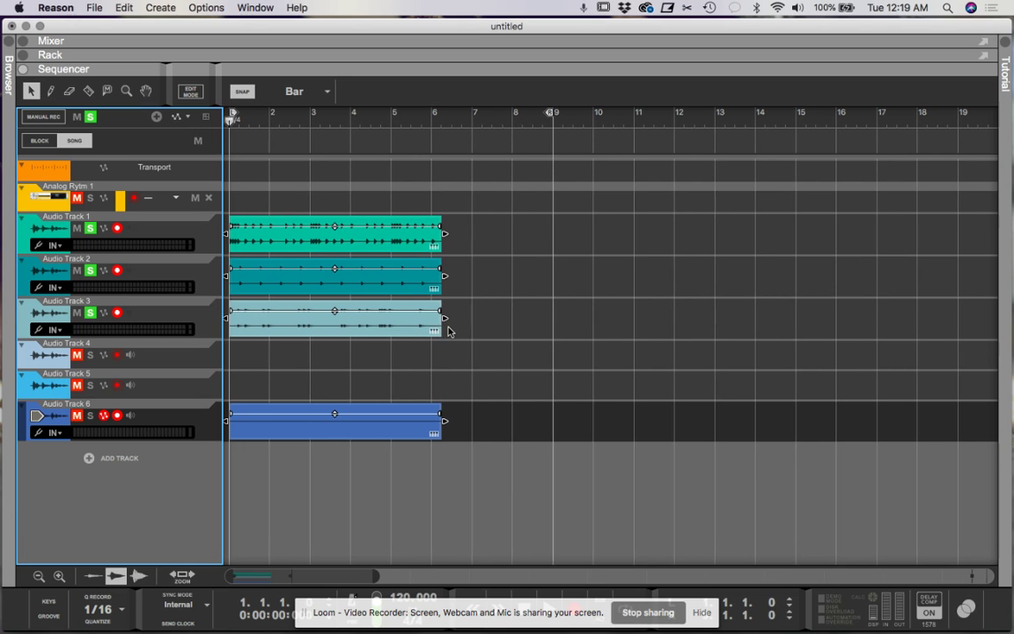
# Step: Show the Mixer and solo the Audio Track 1–3 channel strips together
pyautogui.press('F5')
pyautogui.press('F6')
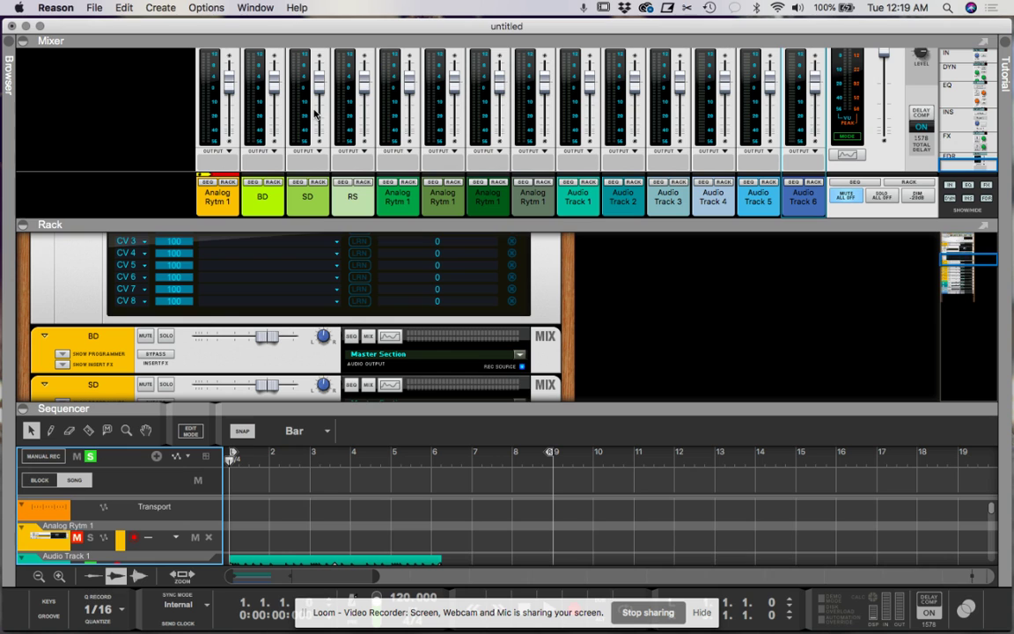
pyautogui.scroll(10, 453, 141)
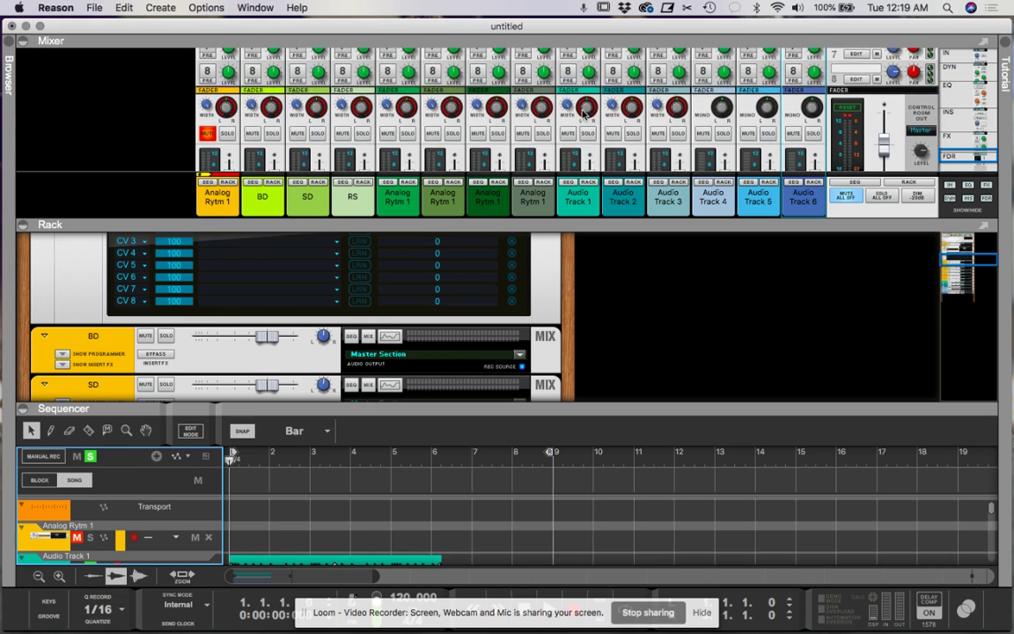
pyautogui.scroll(-5, 584, 113)
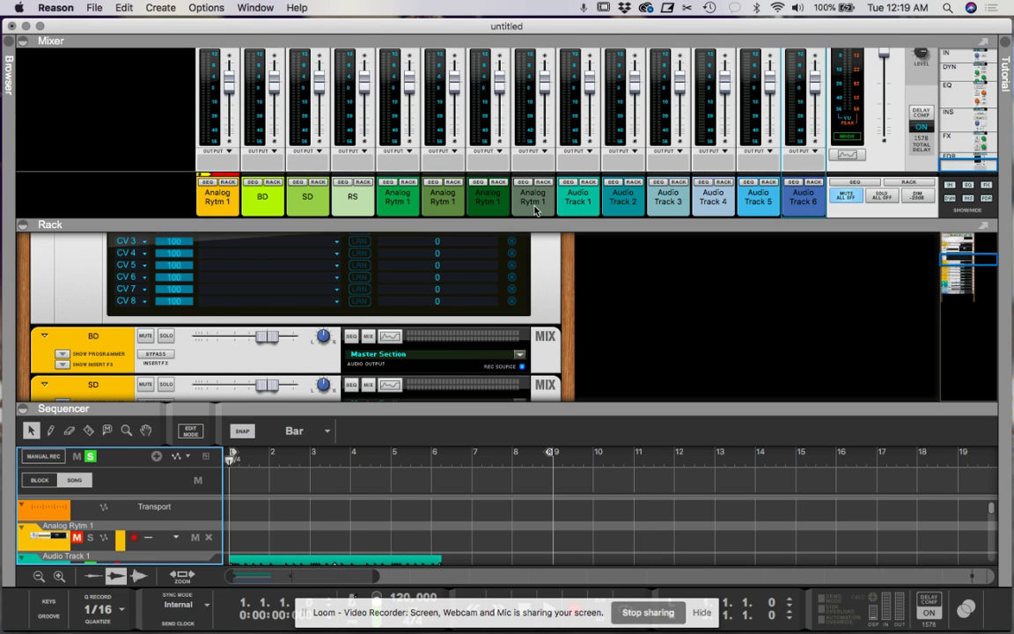
pyautogui.click(578, 198)
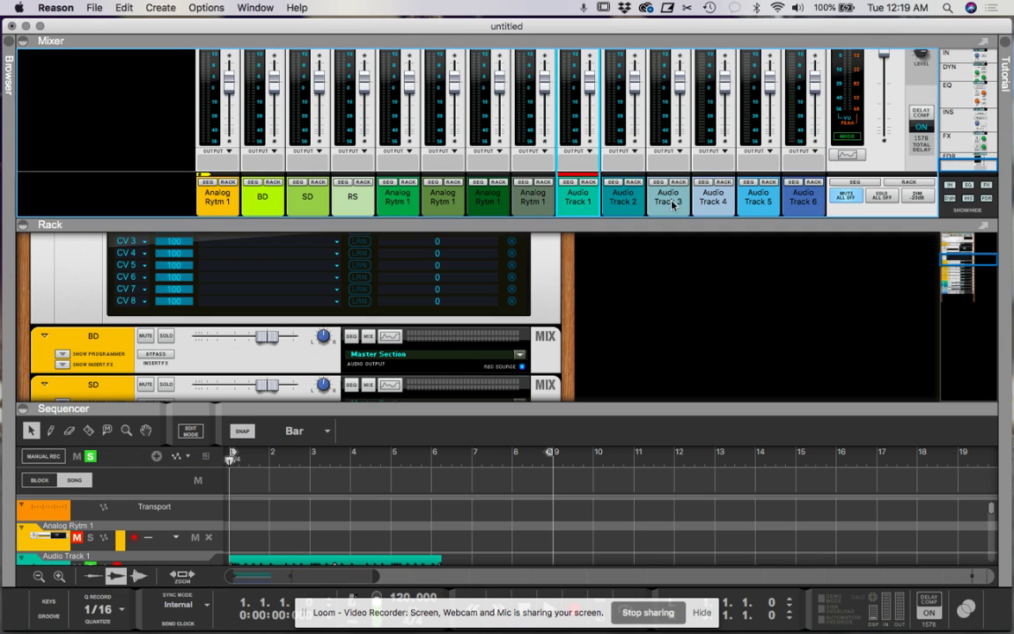
pyautogui.keyDown('shift'); pyautogui.click(678, 202); pyautogui.keyUp('shift')
pyautogui.scroll(5, 678, 158)
pyautogui.click(678, 129)
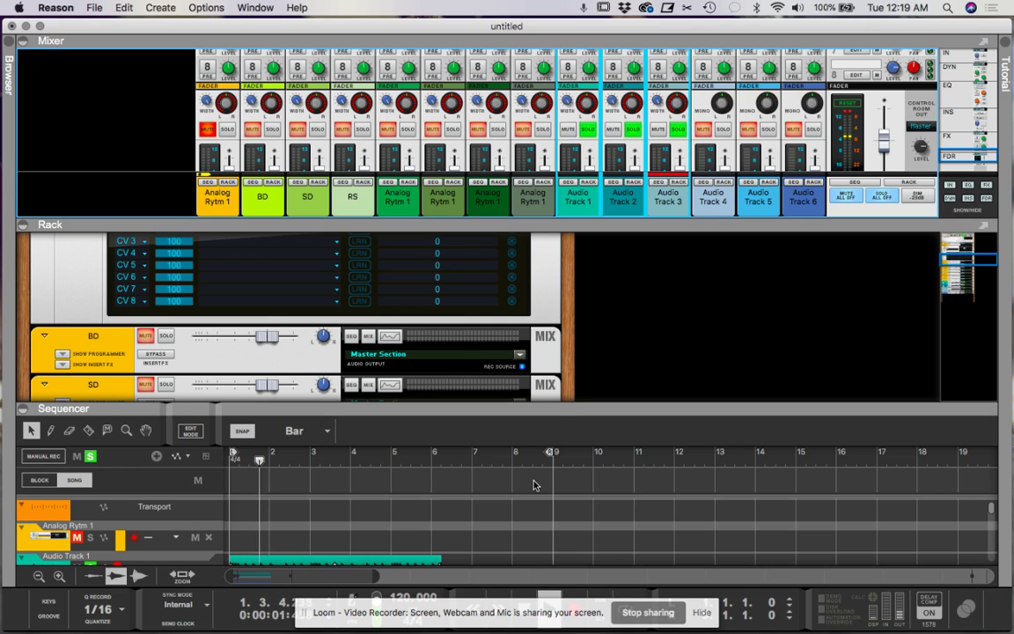
# Step: Play back the recorded BD, SD and RS parts, then stop at bar 1
pyautogui.scroll(-3, 536, 484)
pyautogui.scroll(2, 533, 485)
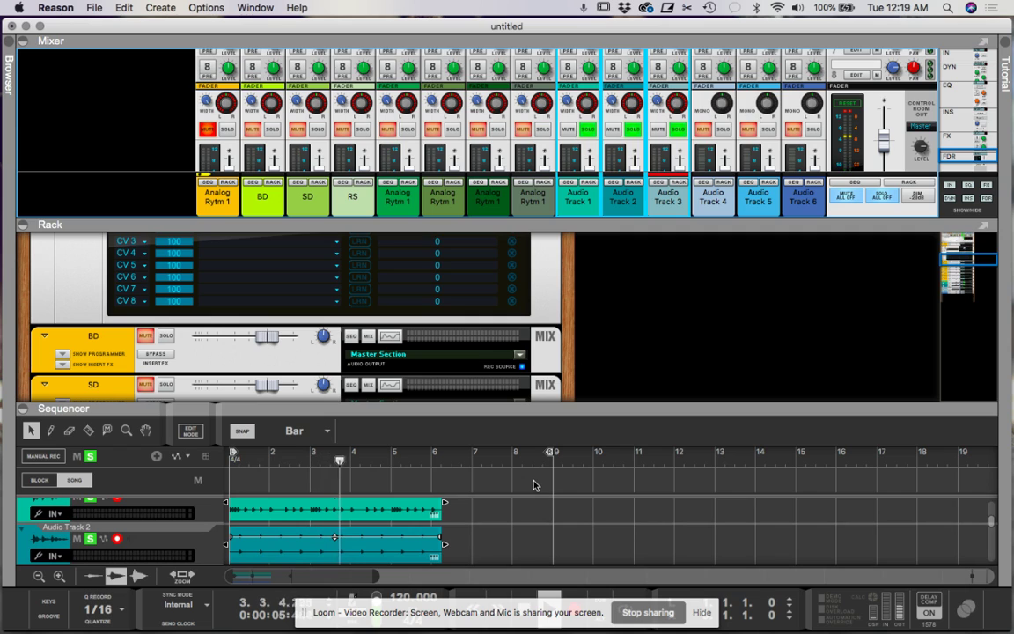
pyautogui.press('space')
pyautogui.press('space')
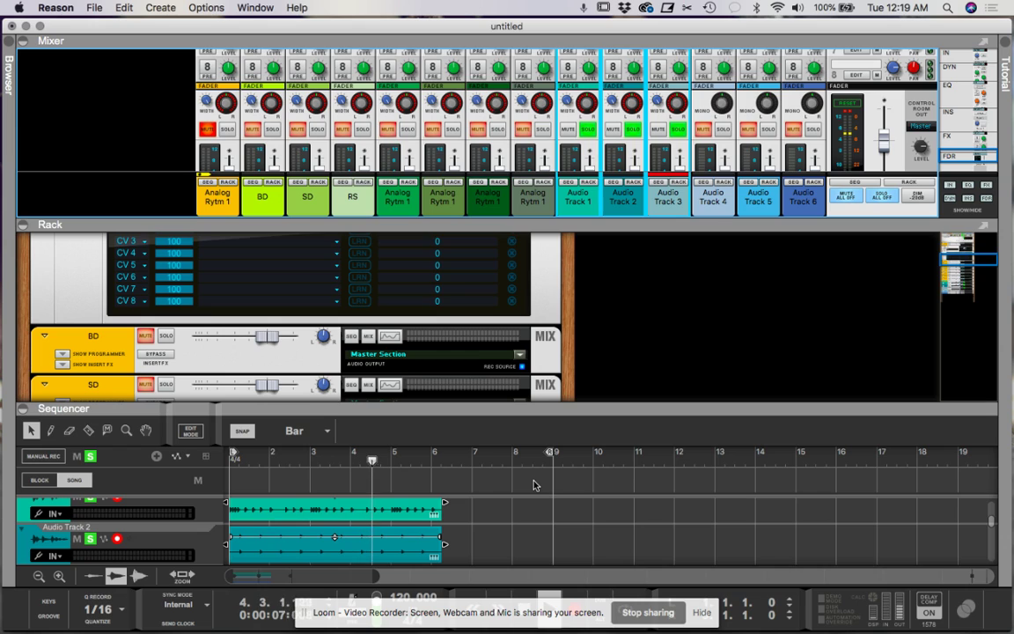
pyautogui.press('space')
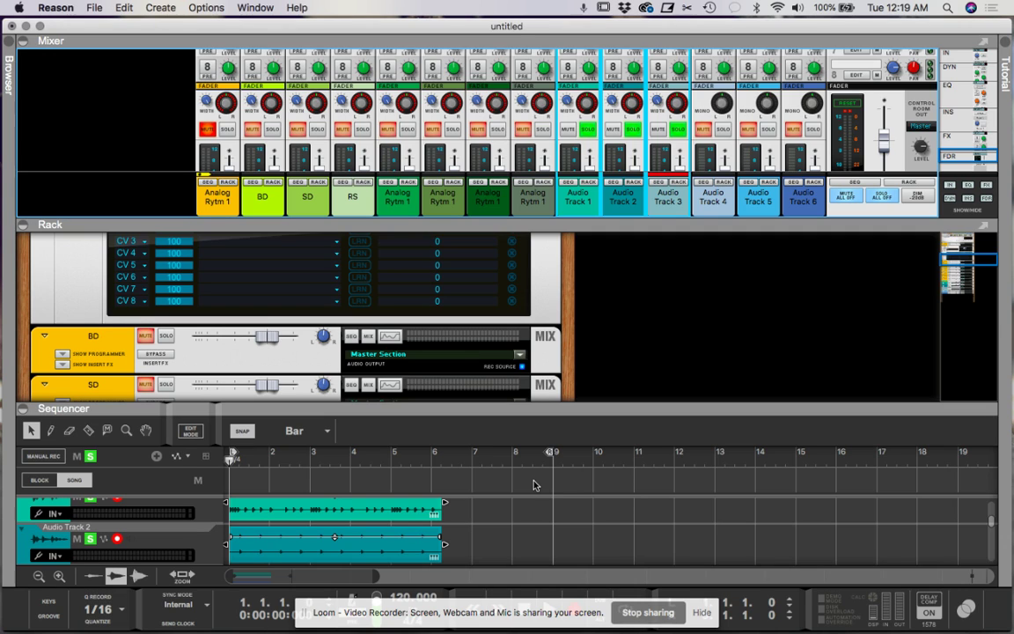
pyautogui.press('F5')
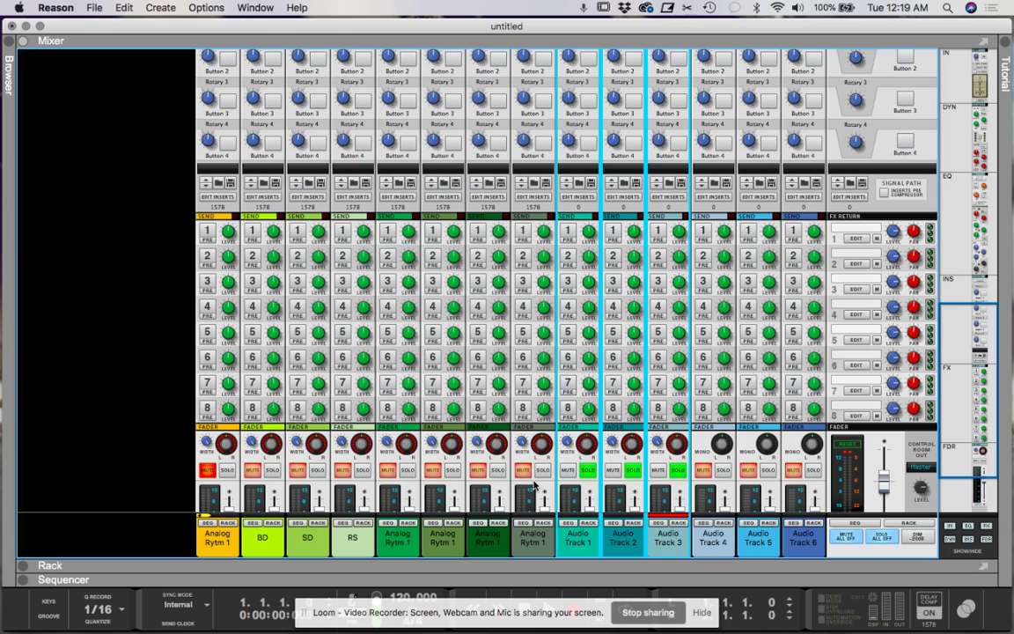
pyautogui.scroll(-3, 535, 484)
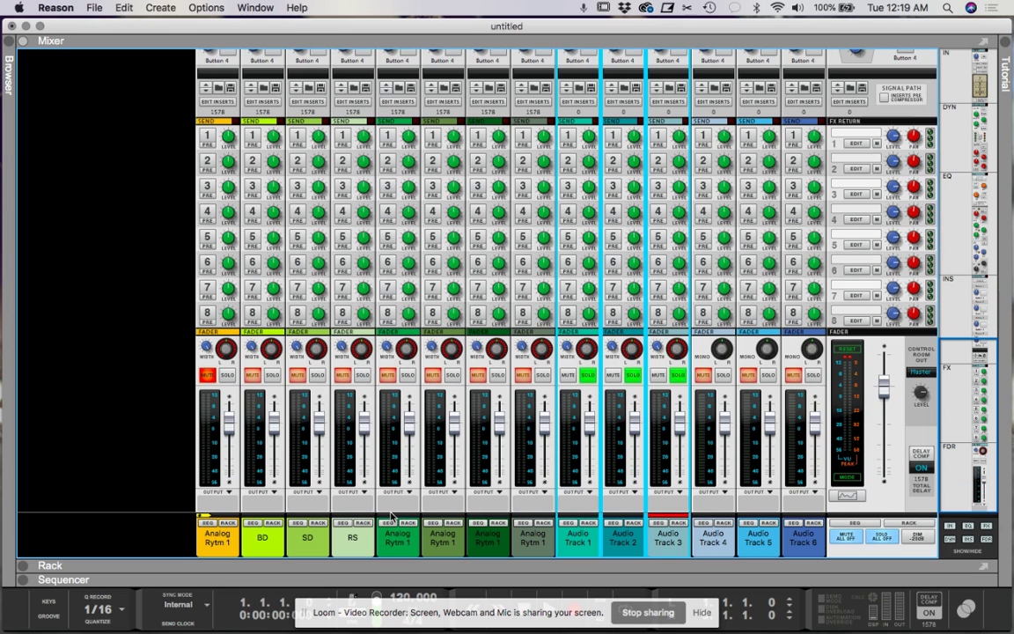
pyautogui.press('F6')
pyautogui.scroll(-3, 392, 517)
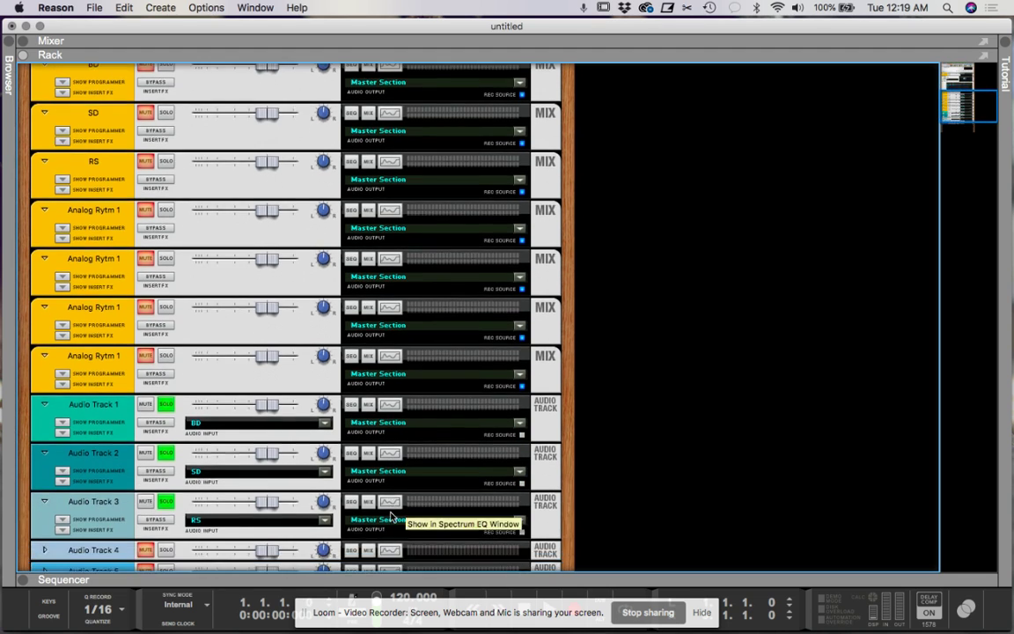
pyautogui.scroll(5, 440, 396)
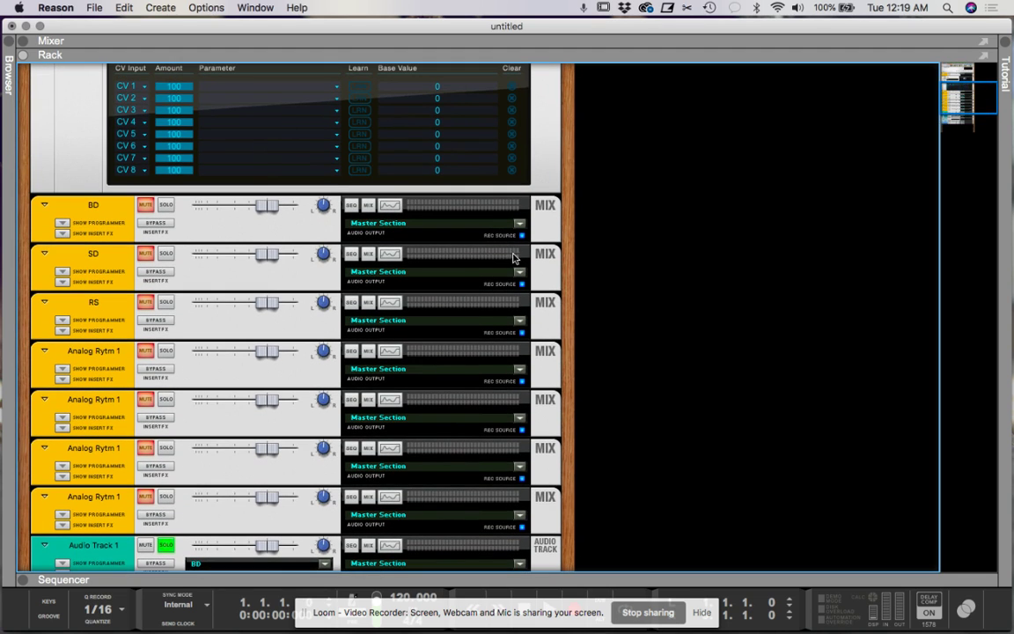
pyautogui.scroll(-5, 471, 395)
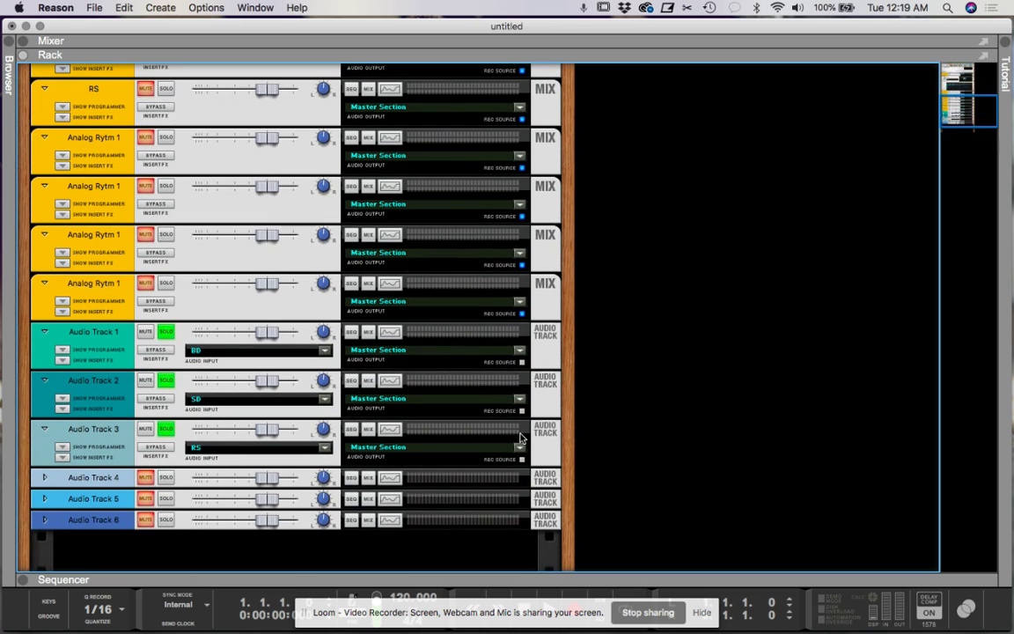
pyautogui.scroll(-1, 432, 340)
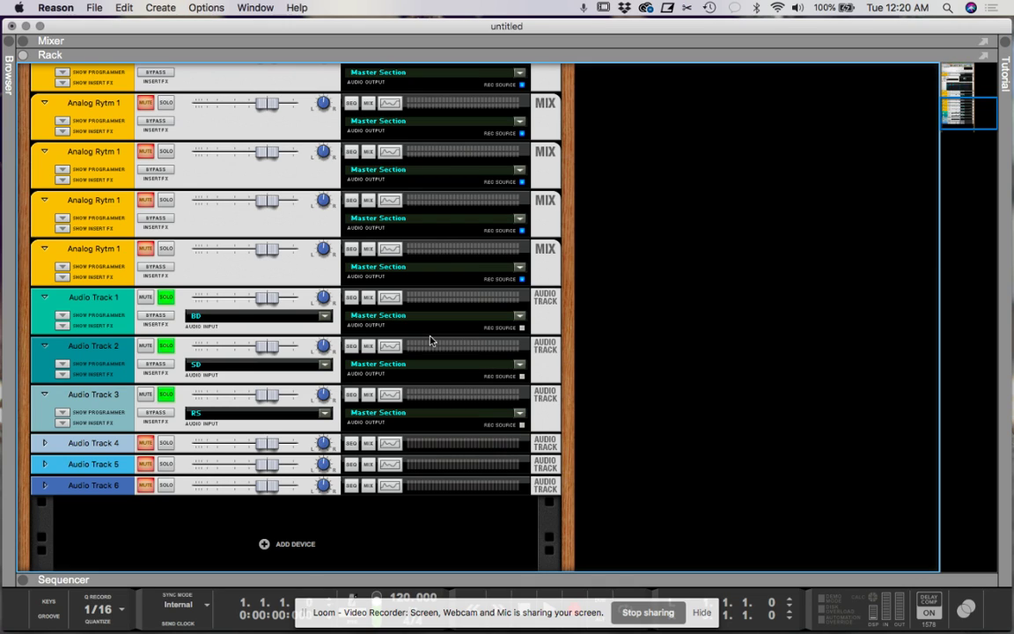
pyautogui.press('F7')
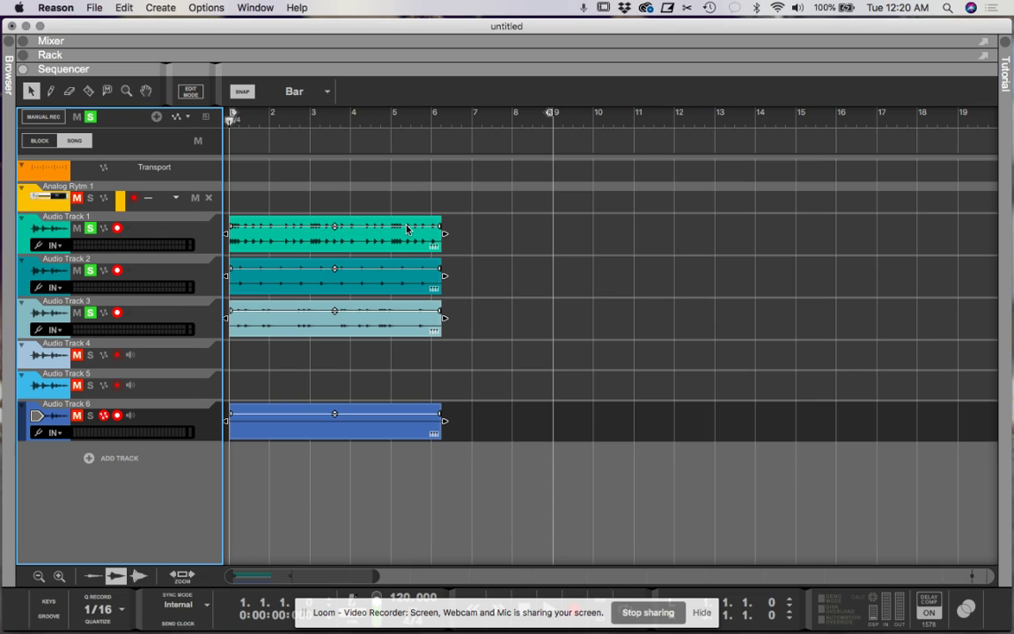
# Step: Select the Analog Rytm 1 track and browse its Track Parameter Automation Group submenus
pyautogui.hscroll(1, 324, 234)
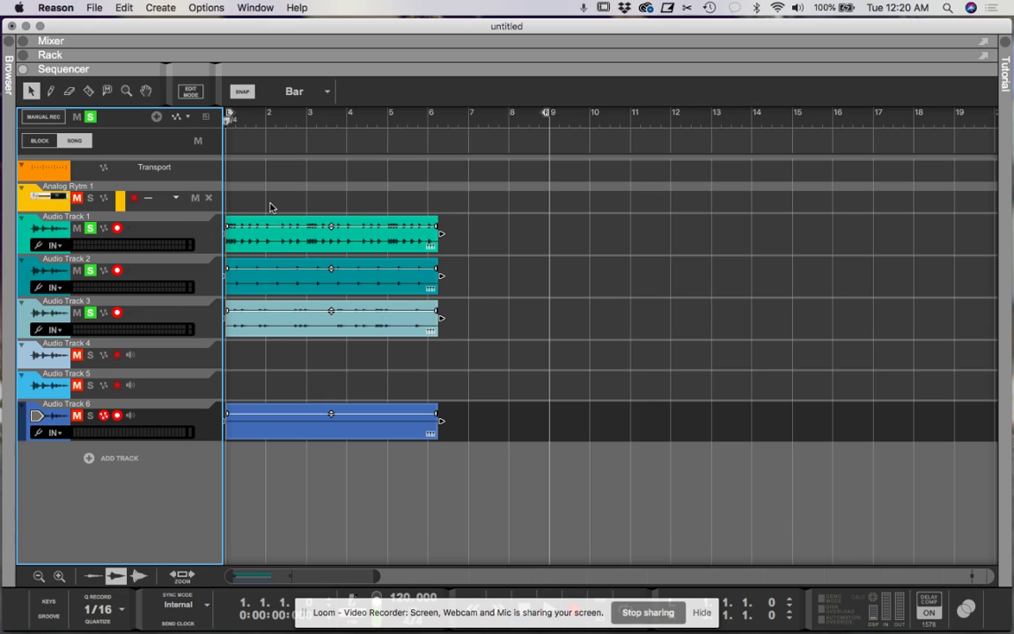
pyautogui.click(48, 184)
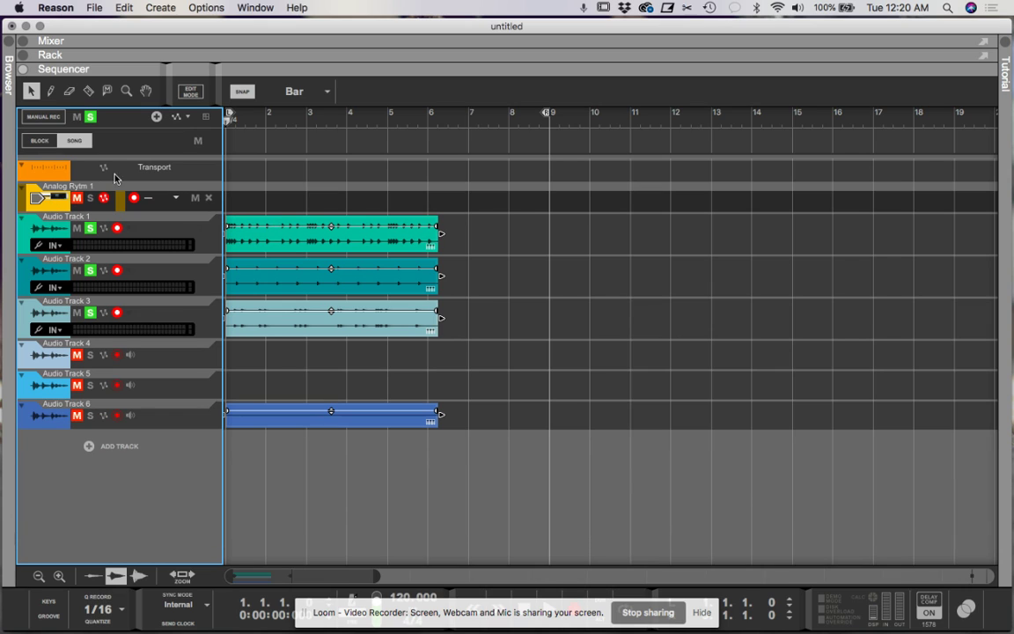
pyautogui.click(178, 117)
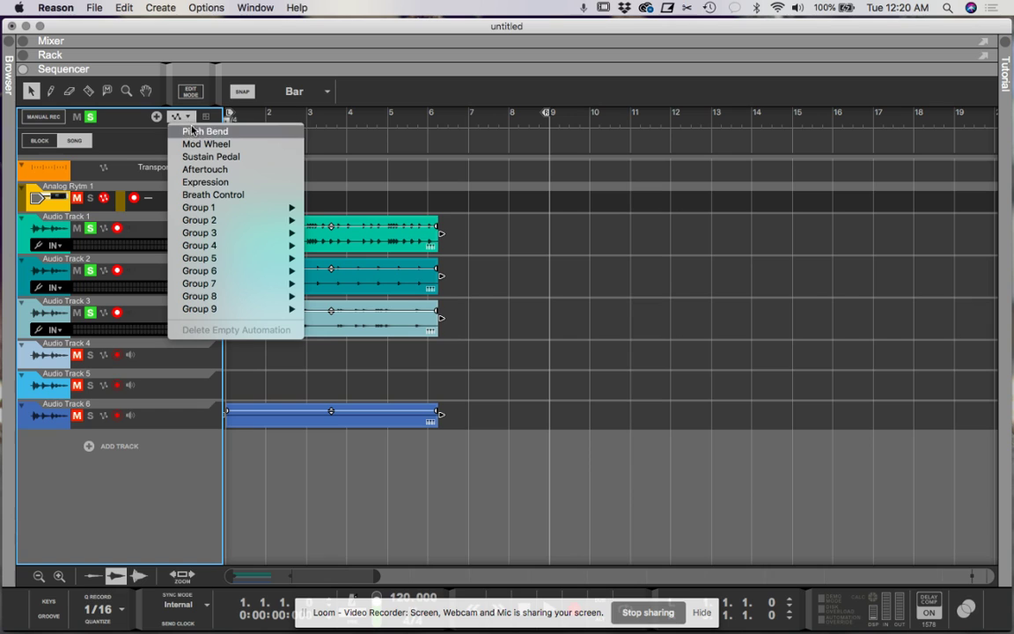
pyautogui.moveTo(257, 210)
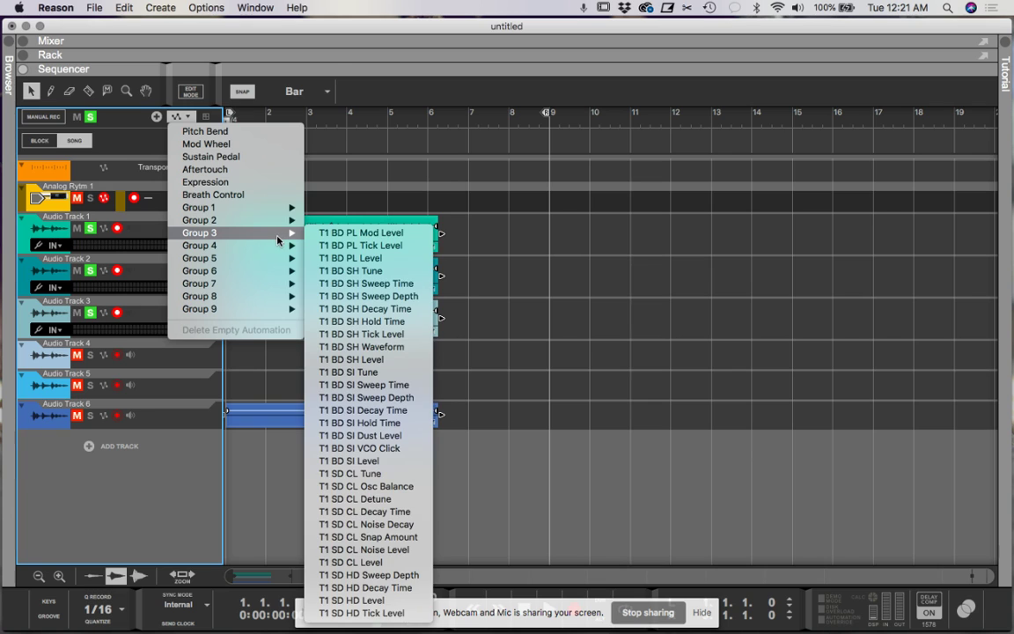
pyautogui.moveTo(283, 252)
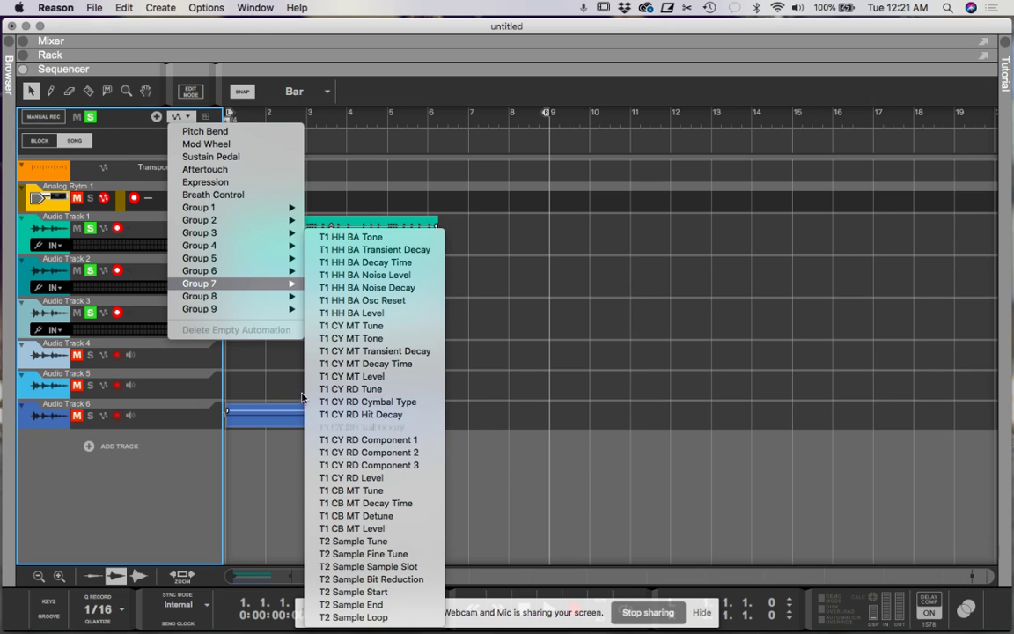
pyautogui.moveTo(284, 313)
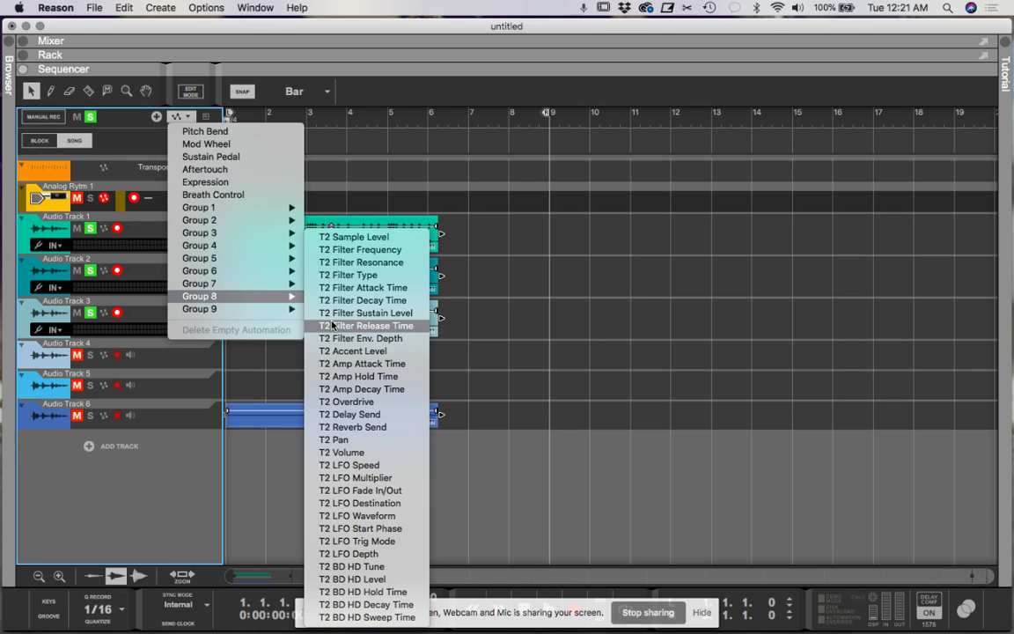
# Step: Reopen the Analog Rytm 1 automation list, browse the Group submenus again, then close it
pyautogui.click(143, 135)
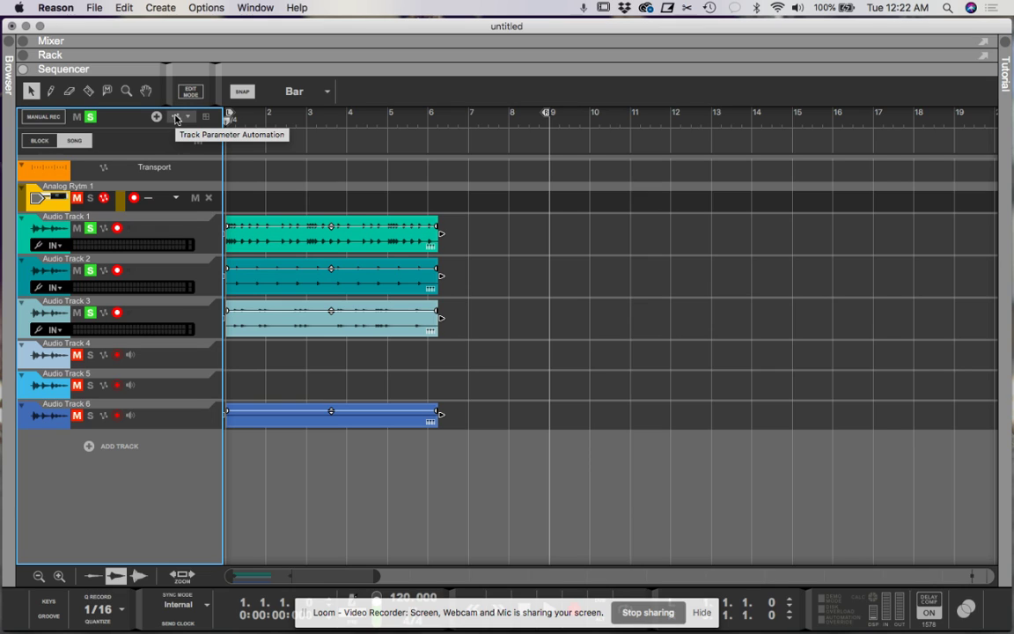
pyautogui.click(181, 117)
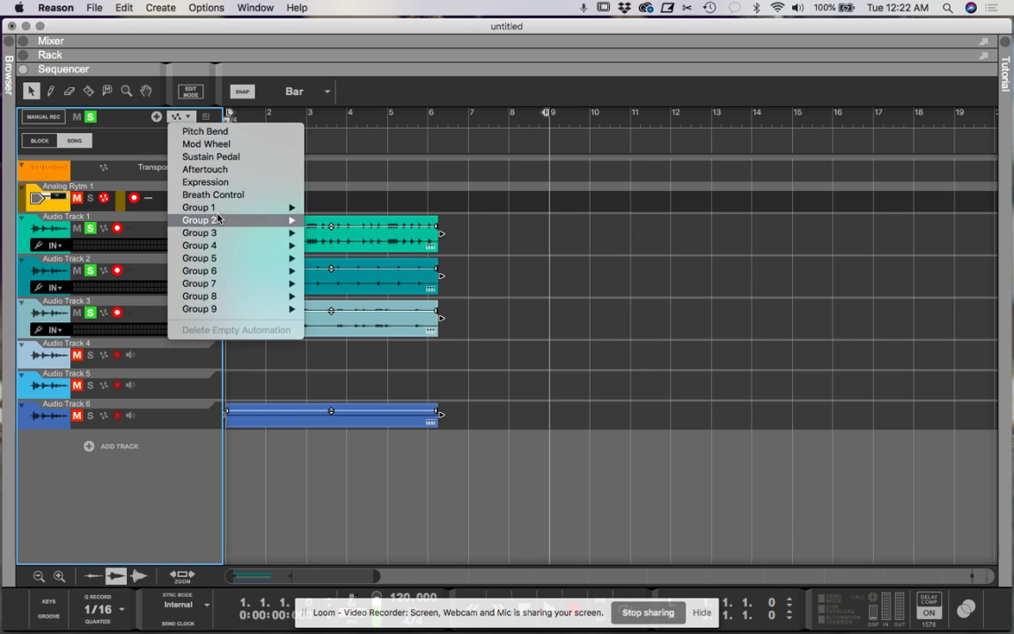
pyautogui.moveTo(252, 252)
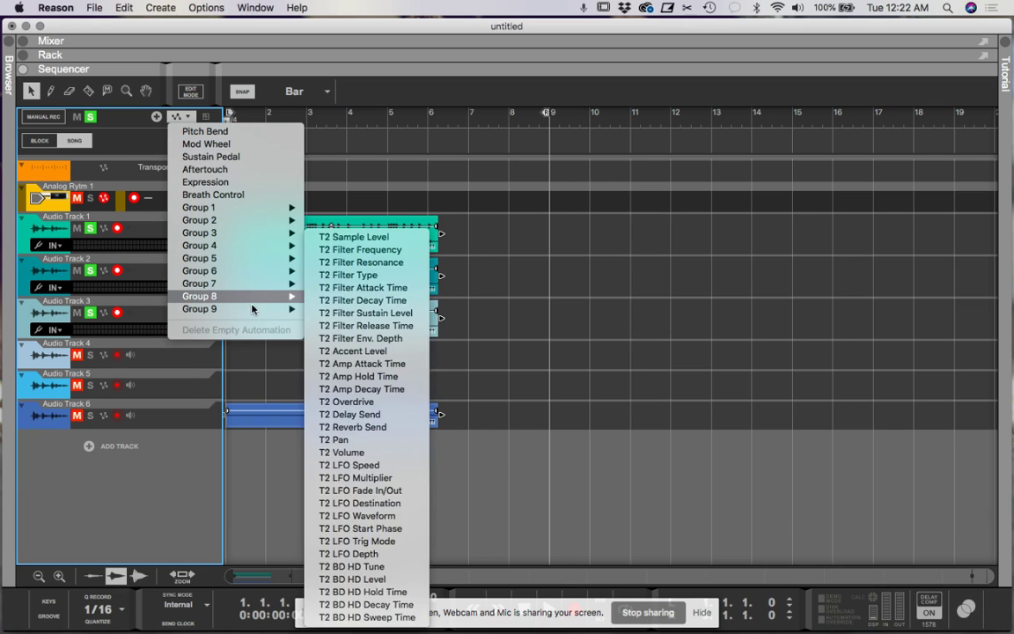
pyautogui.moveTo(253, 311)
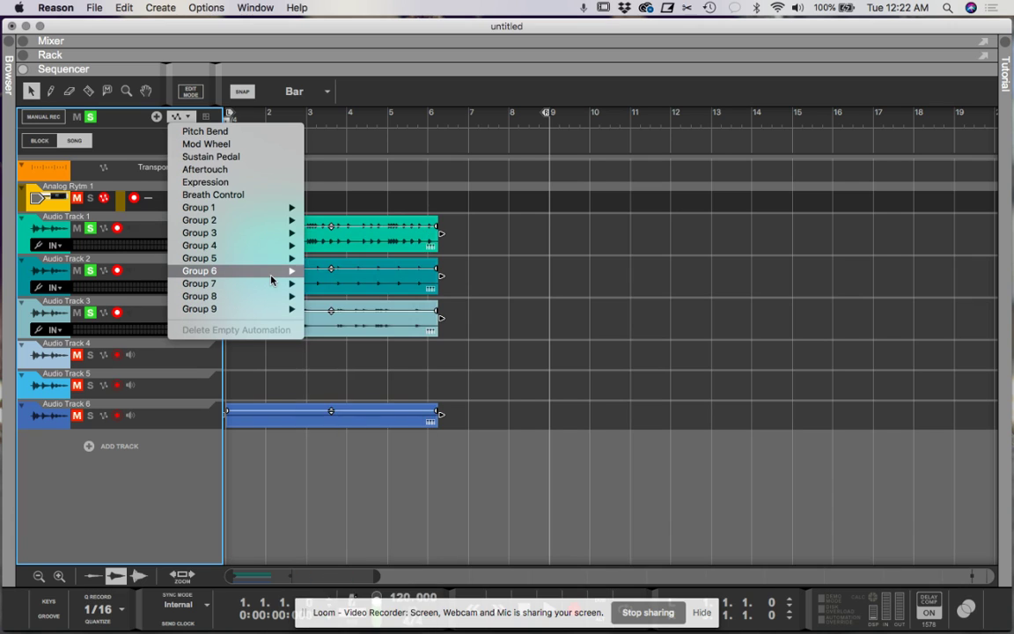
pyautogui.moveTo(271, 280)
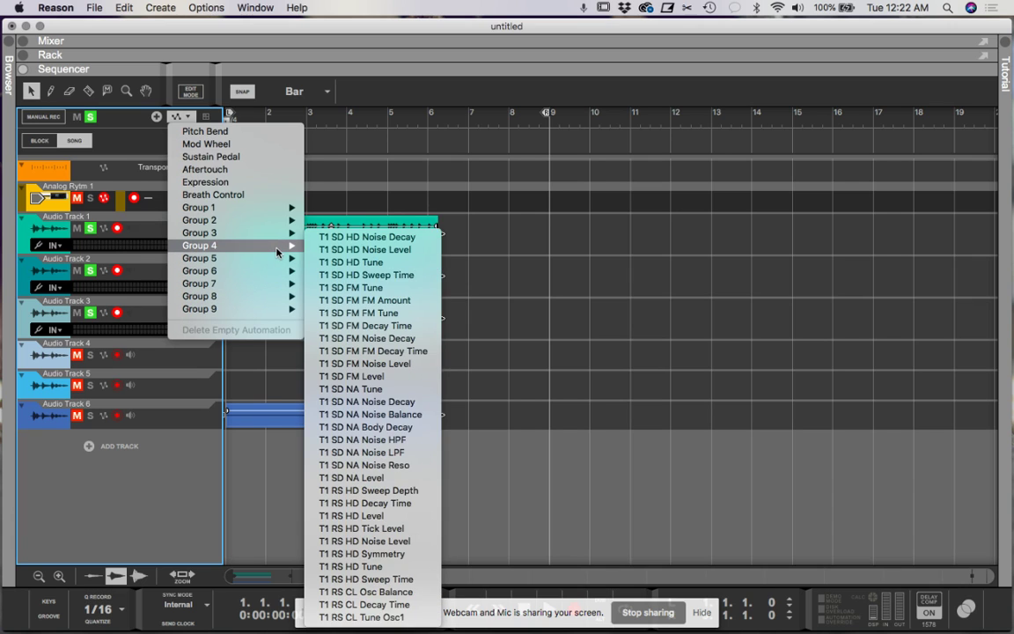
pyautogui.moveTo(282, 234)
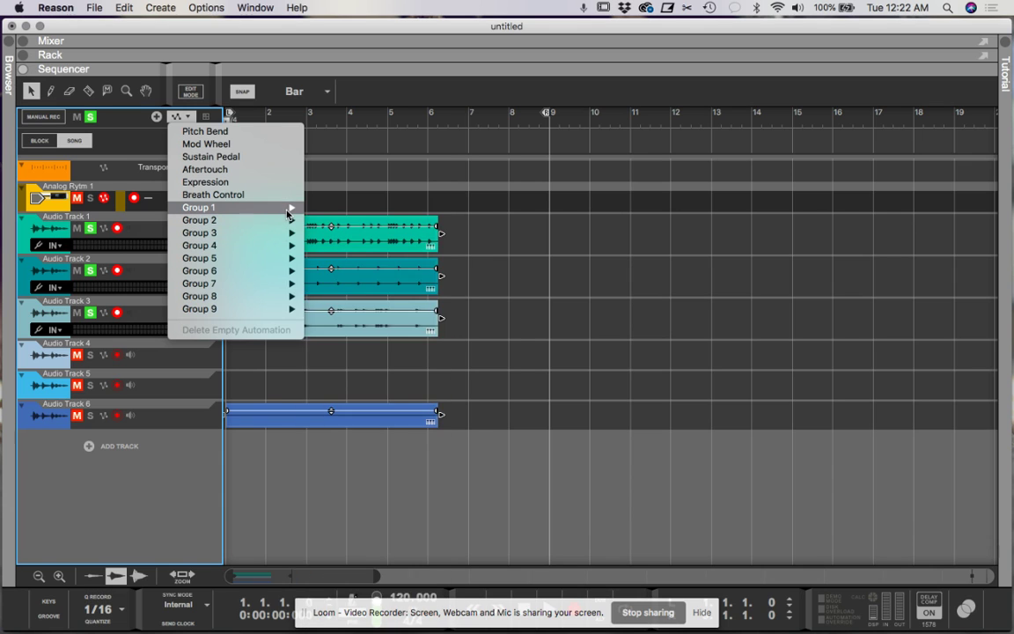
pyautogui.moveTo(289, 212)
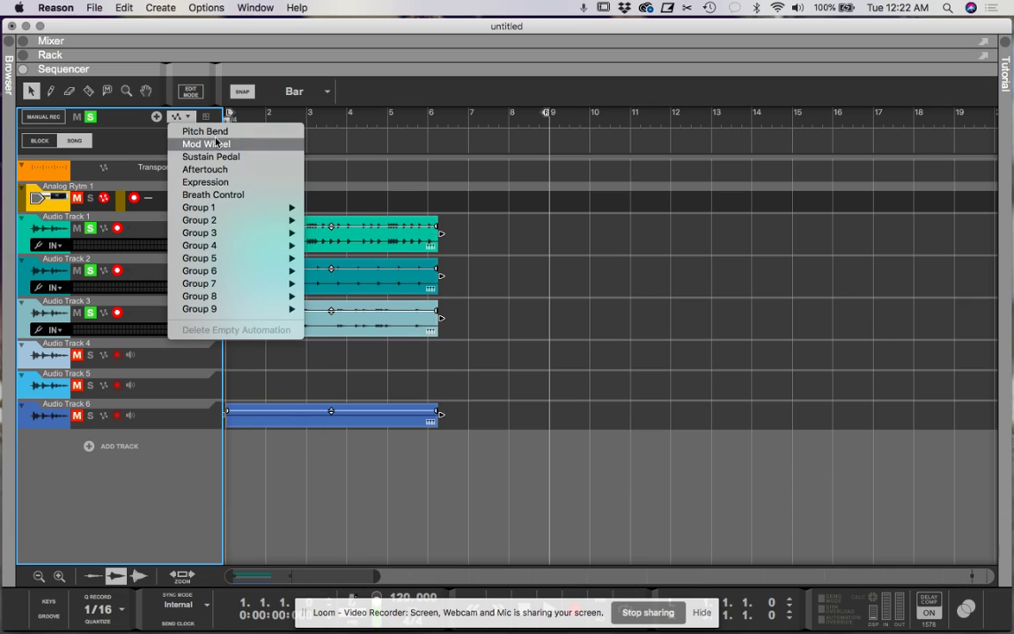
pyautogui.click(184, 117)
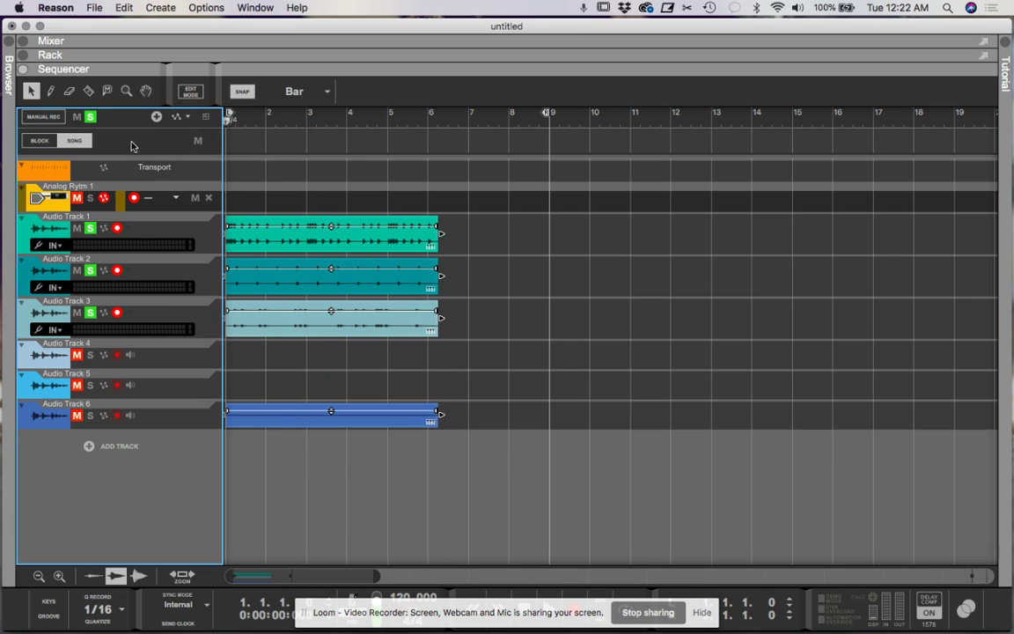
pyautogui.doubleClick(54, 203)
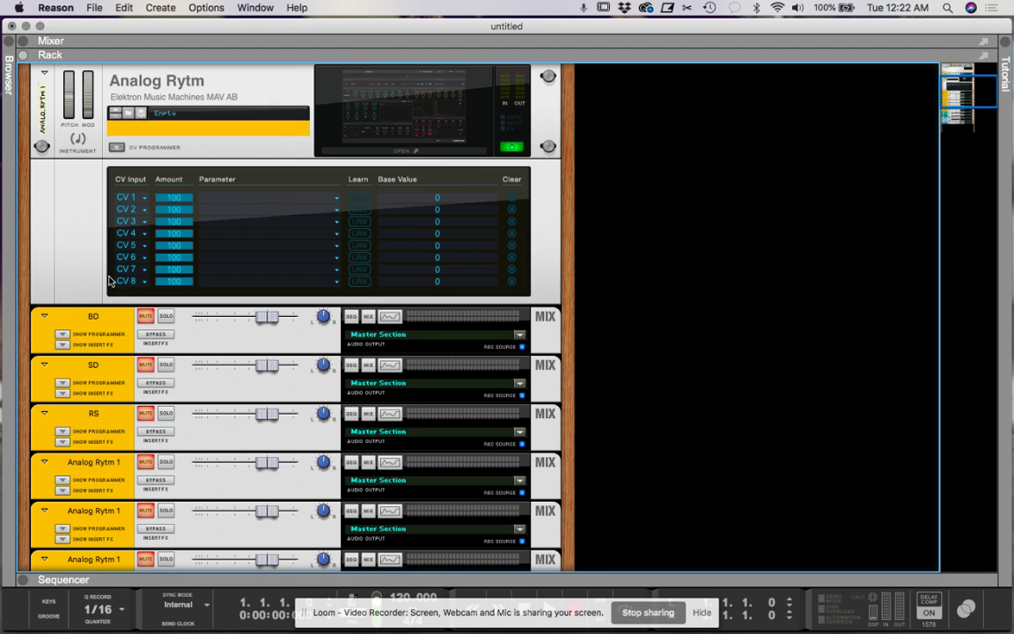
pyautogui.click(358, 106)
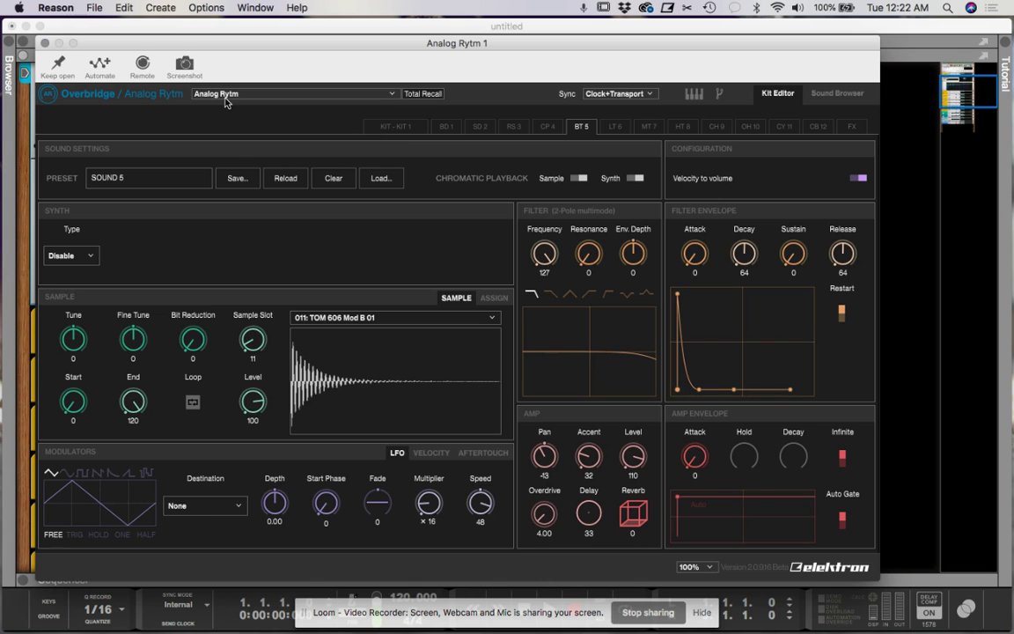
pyautogui.click(97, 62)
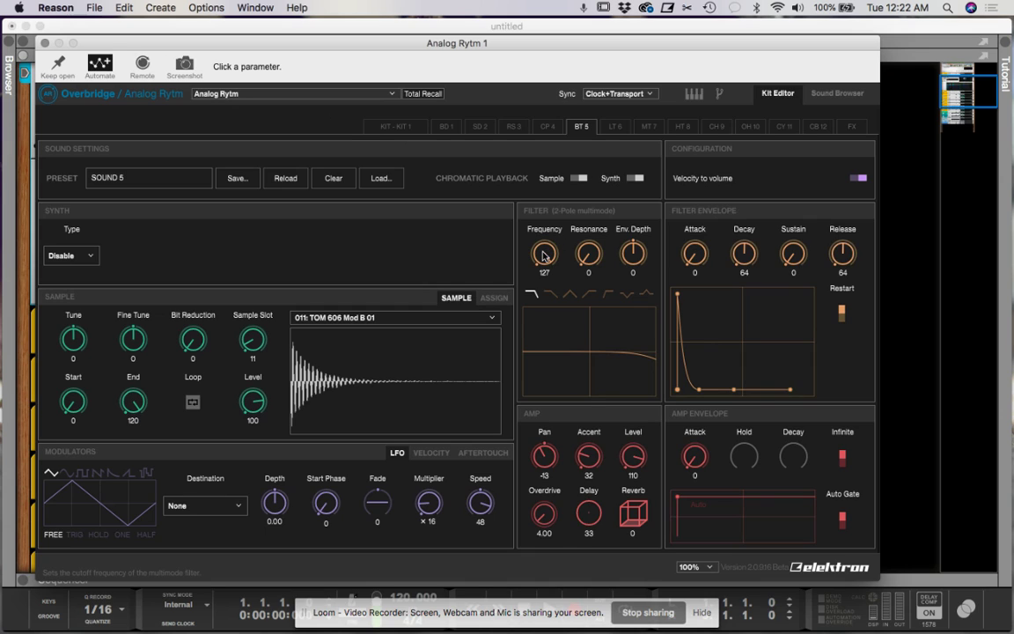
pyautogui.click(892, 203)
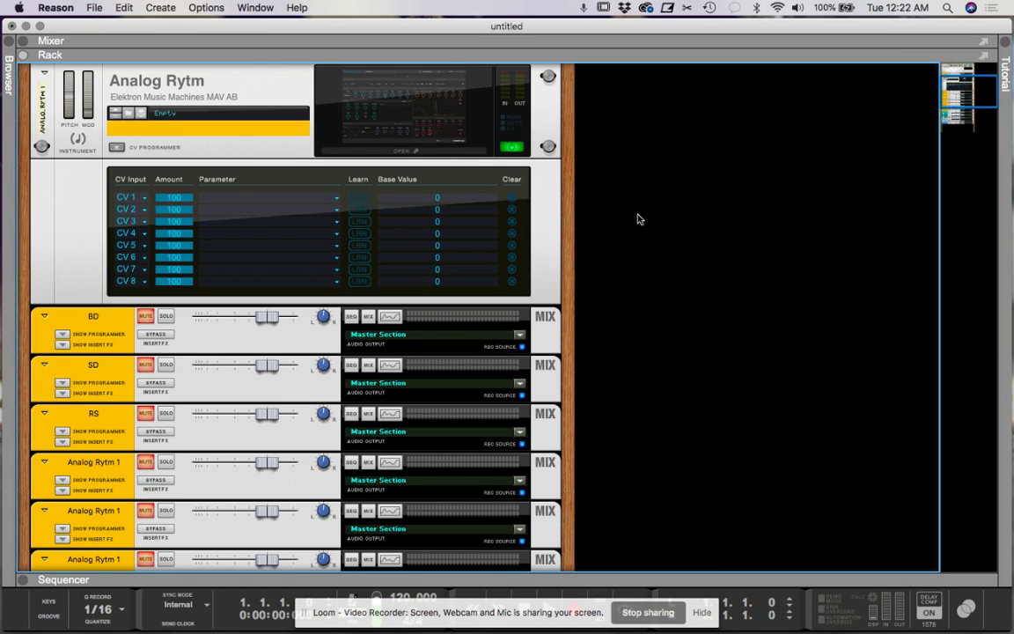
pyautogui.press('F7')
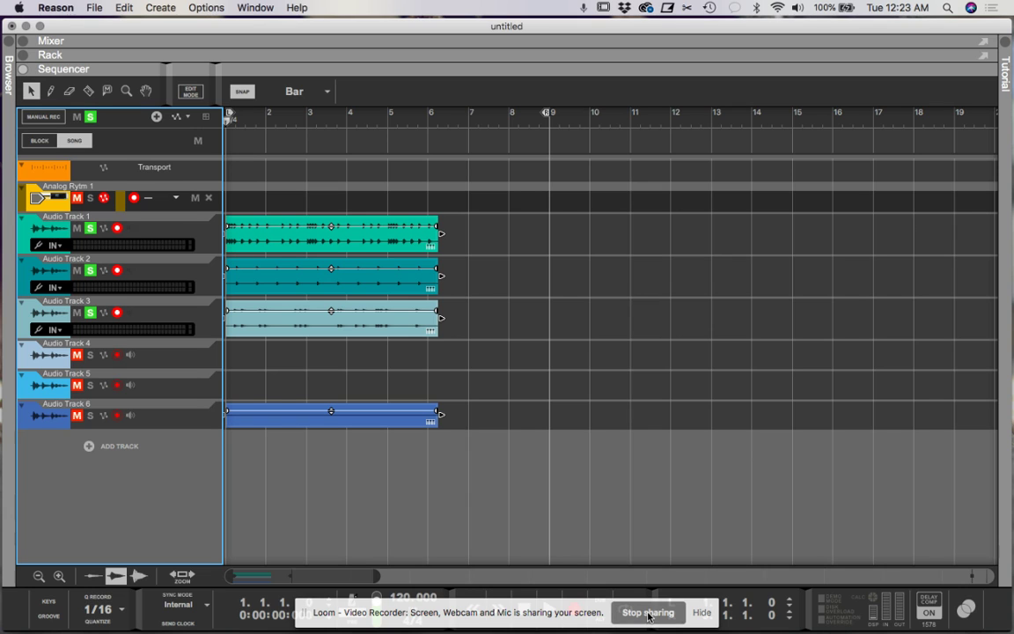
# Step: Switch to Chrome and restore the minimized elektron.se window
pyautogui.press('super+Tab')
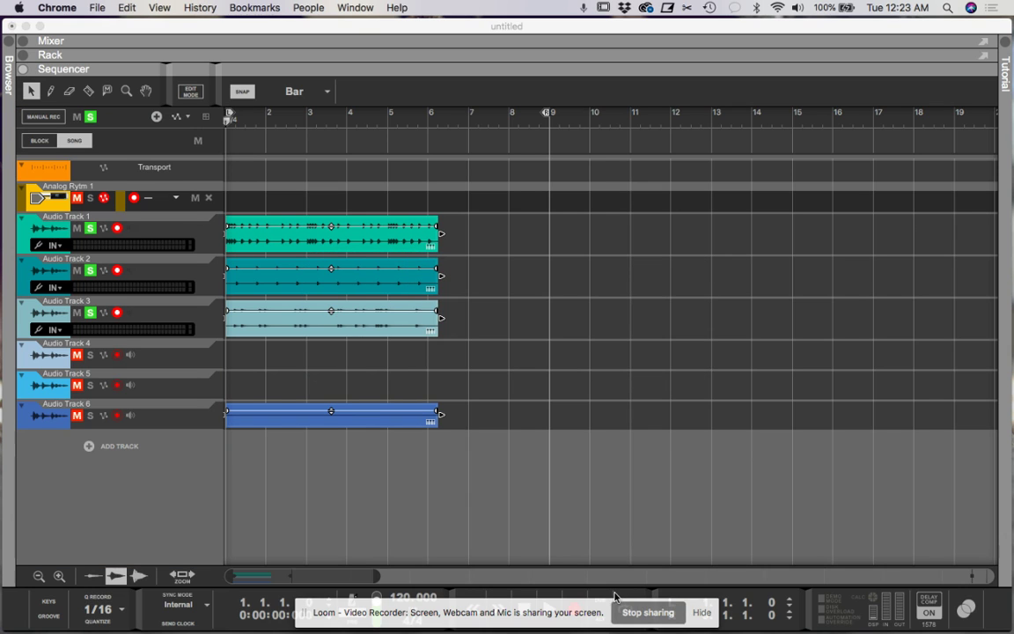
pyautogui.moveTo(385, 625)
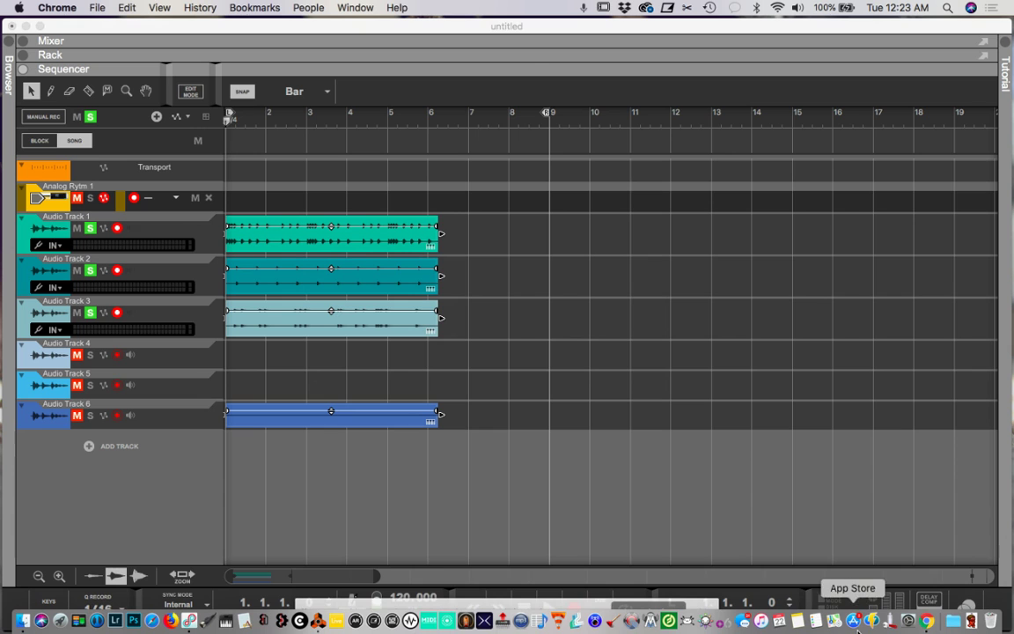
pyautogui.click(924, 622)
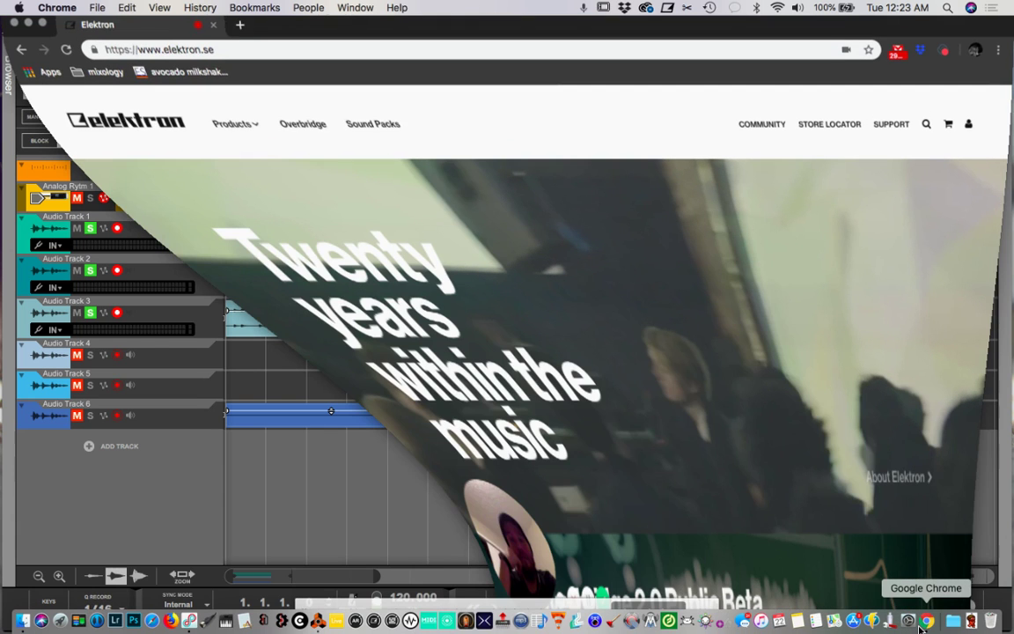